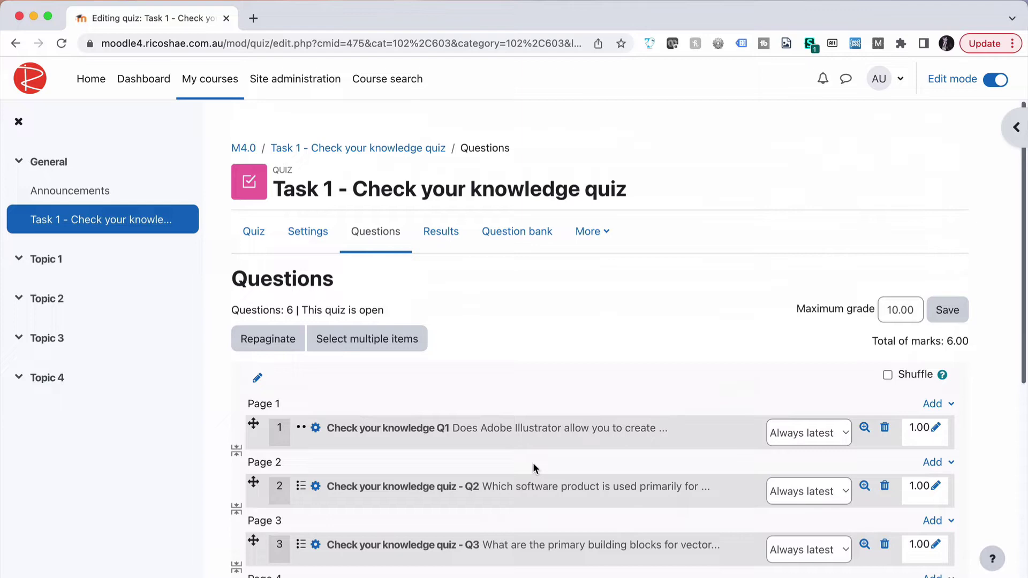
pyautogui.scroll(-5, 532, 468)
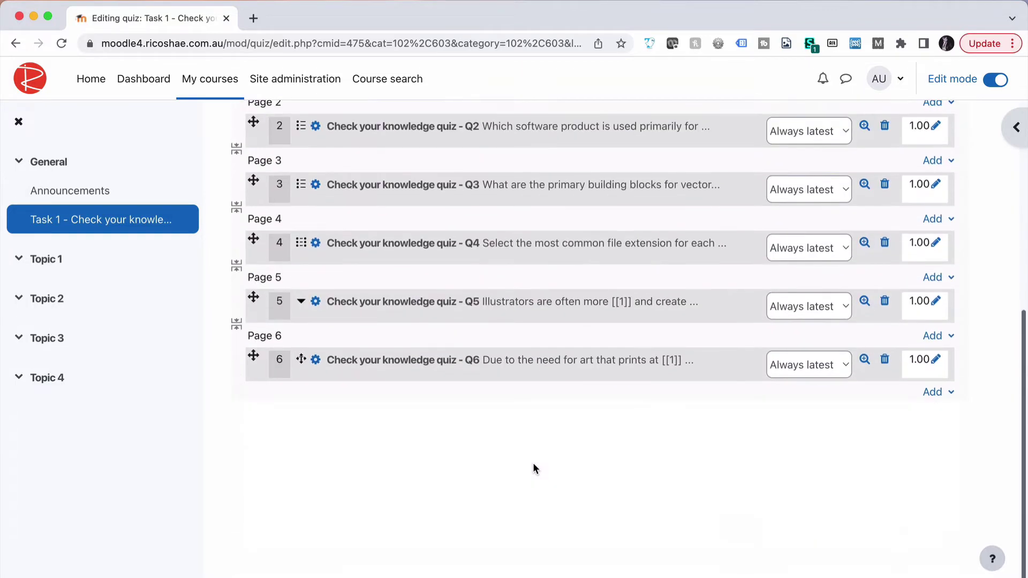
# Show the Add choices below Page 6 at the end of the quiz question list
pyautogui.click(935, 392)
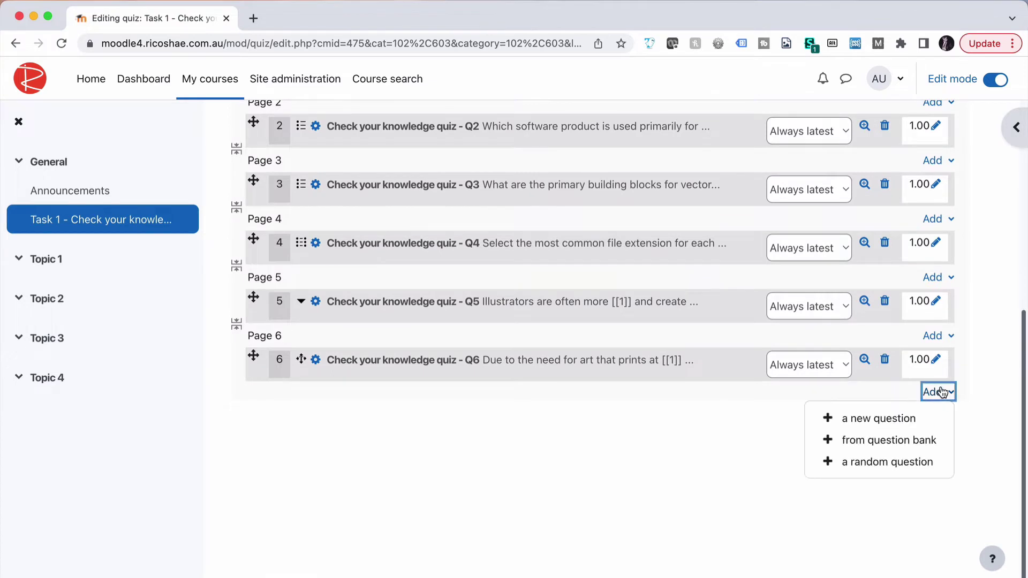
# Add a new question of type Essay, noting it is graded manually, reaching its blank form
pyautogui.click(907, 417)
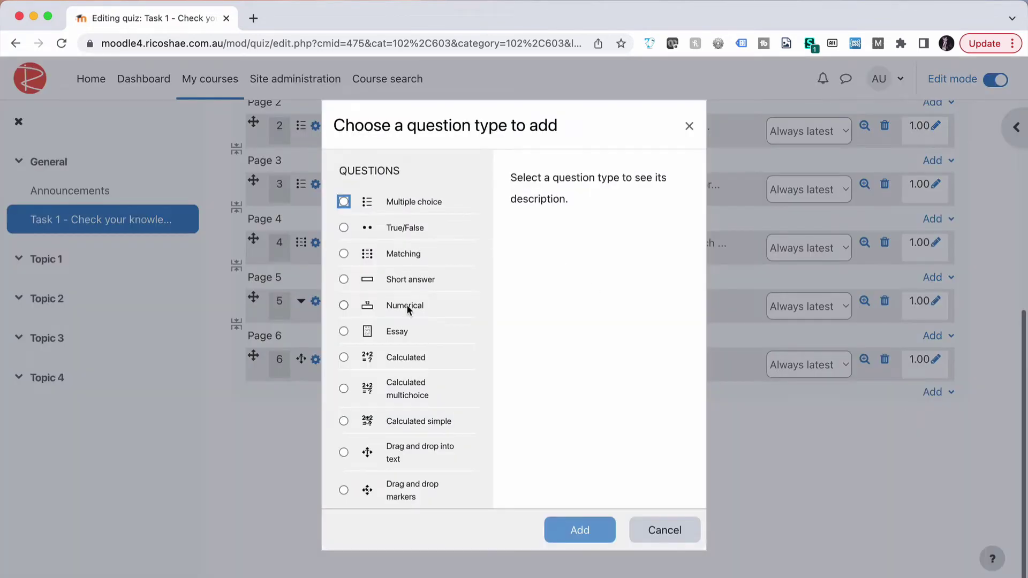
pyautogui.click(344, 332)
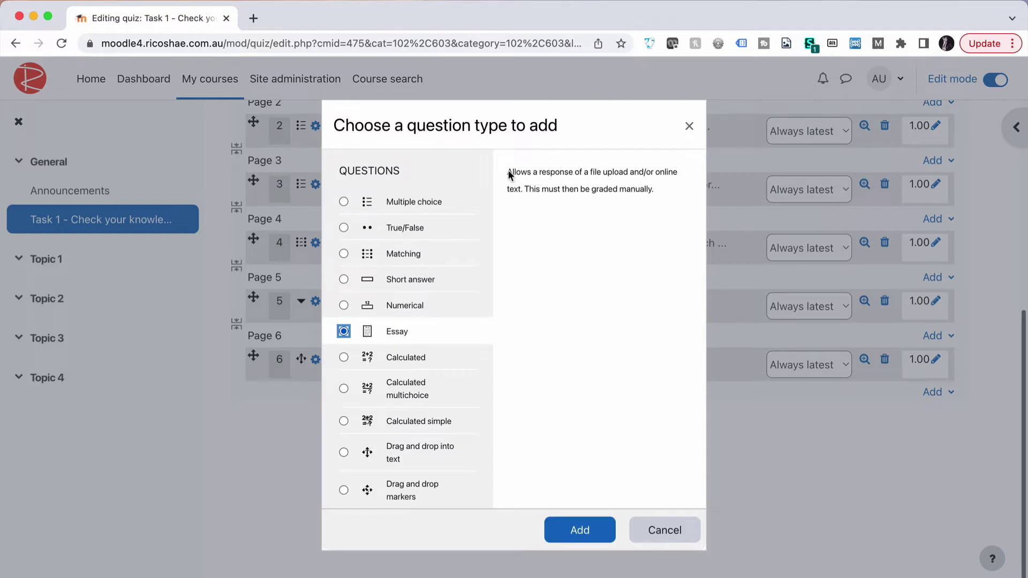
pyautogui.moveTo(509, 175)
pyautogui.mouseDown()
pyautogui.moveTo(669, 170)
pyautogui.moveTo(532, 194)
pyautogui.mouseUp()
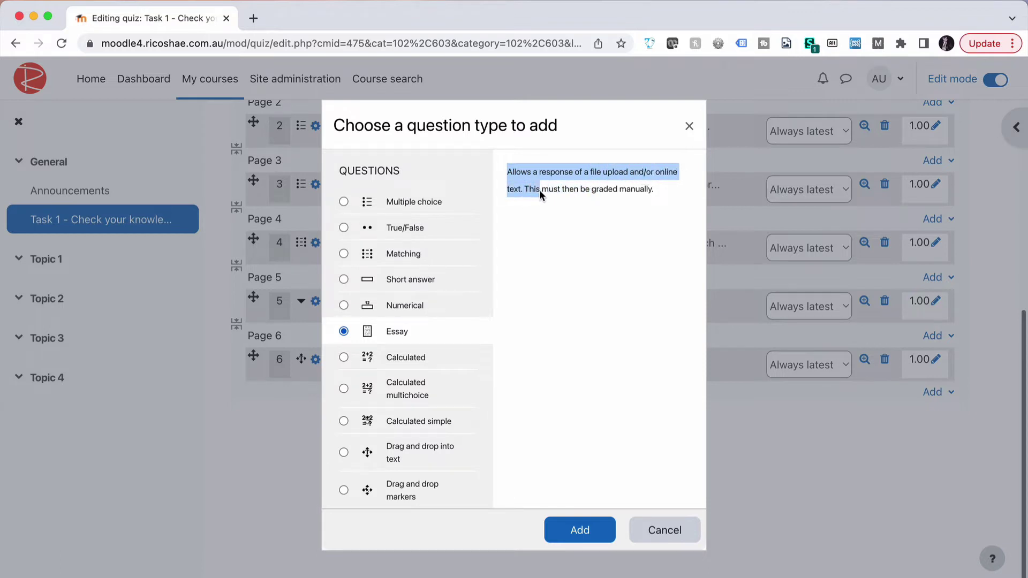
pyautogui.moveTo(656, 189); pyautogui.dragTo(574, 185)
pyautogui.press('Tab')
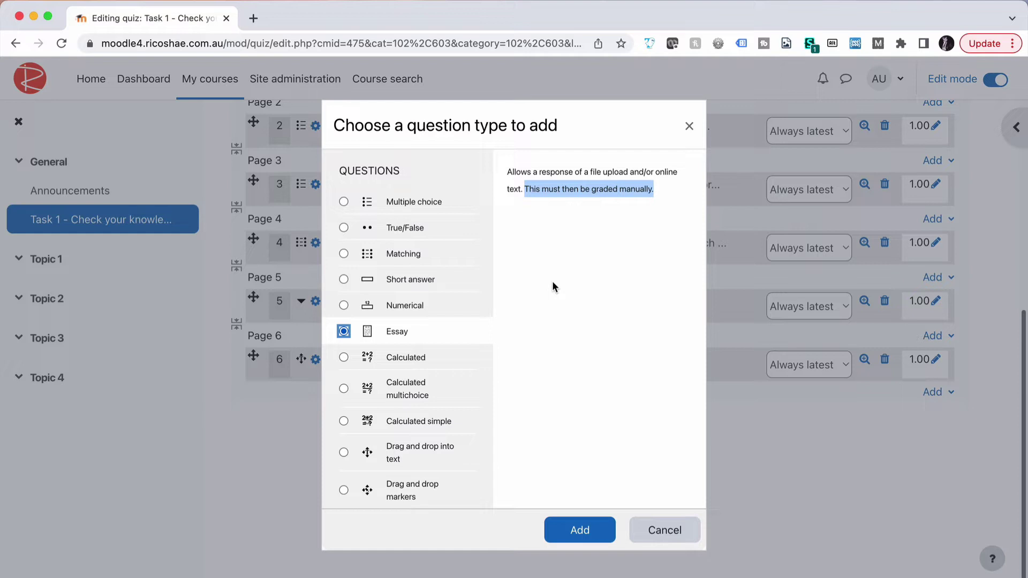
pyautogui.click(575, 533)
# Name the question 'Check your knowledge quiz - Q7' from the copied quiz title and start its question text
pyautogui.moveTo(637, 188); pyautogui.dragTo(352, 189)
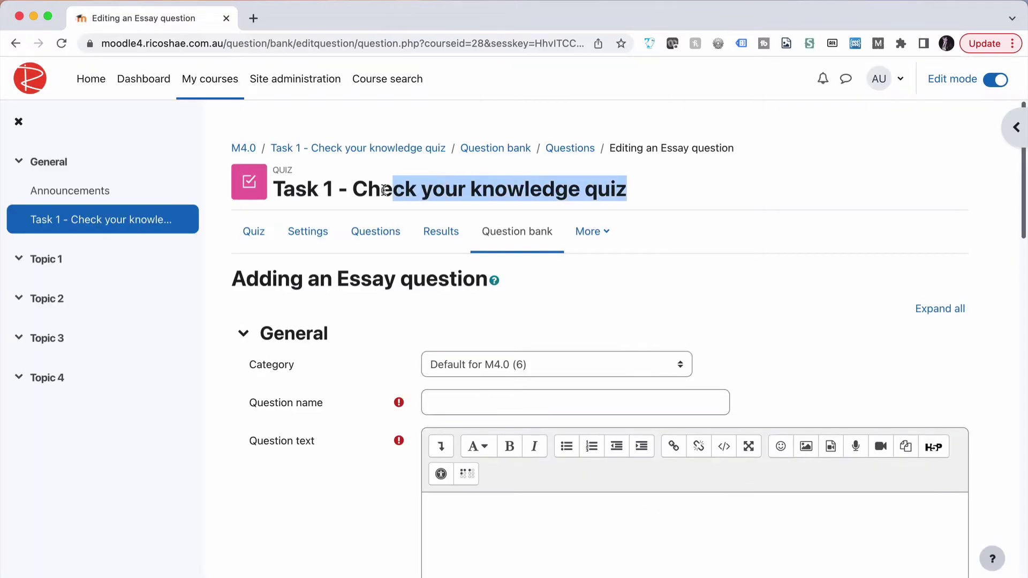
pyautogui.hotkey('ctrl', 'c')
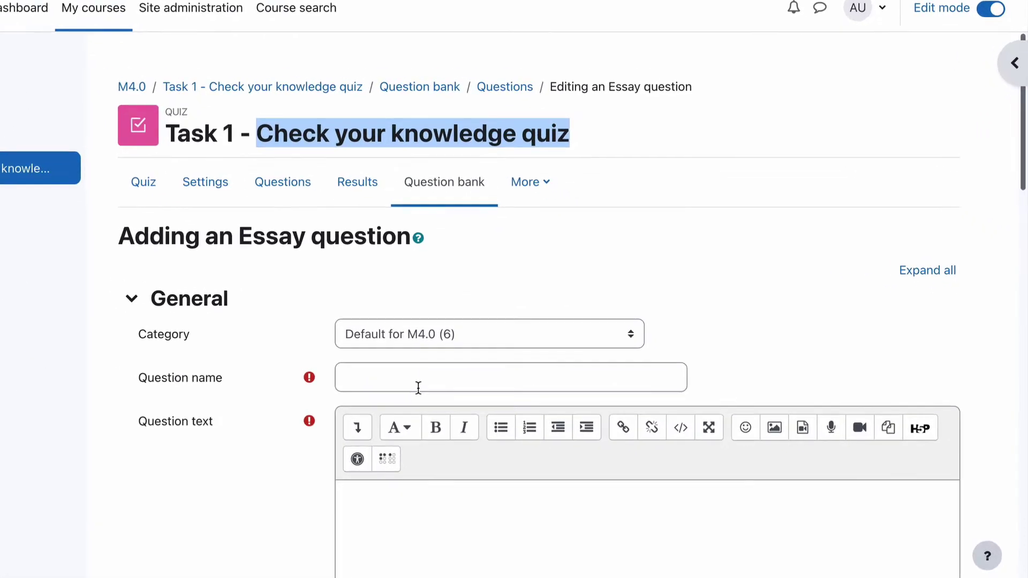
pyautogui.click(494, 406)
pyautogui.hotkey('ctrl', 'v')
pyautogui.write('- Q')
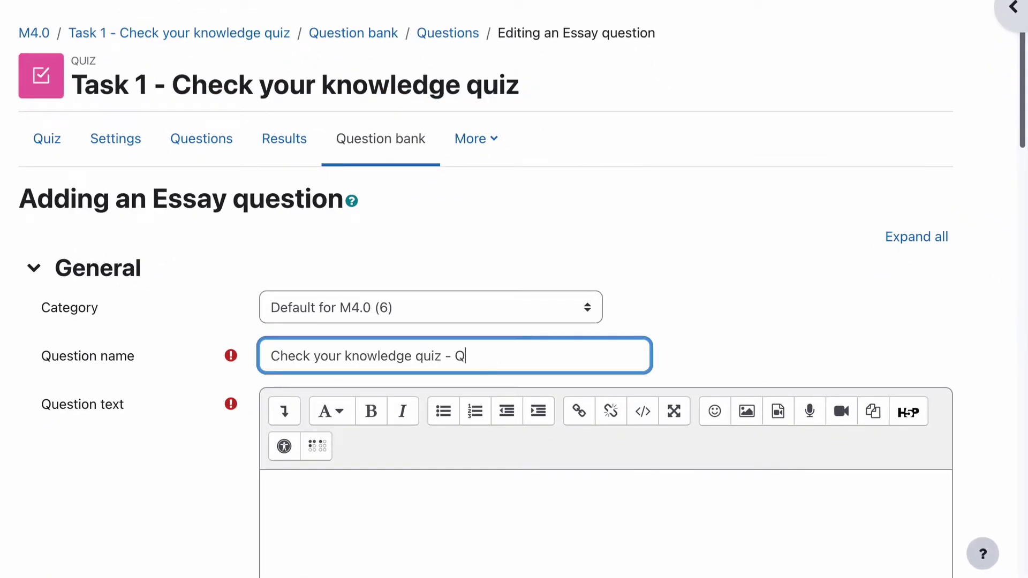
pyautogui.write('7')
pyautogui.scroll(-5, 119, 426)
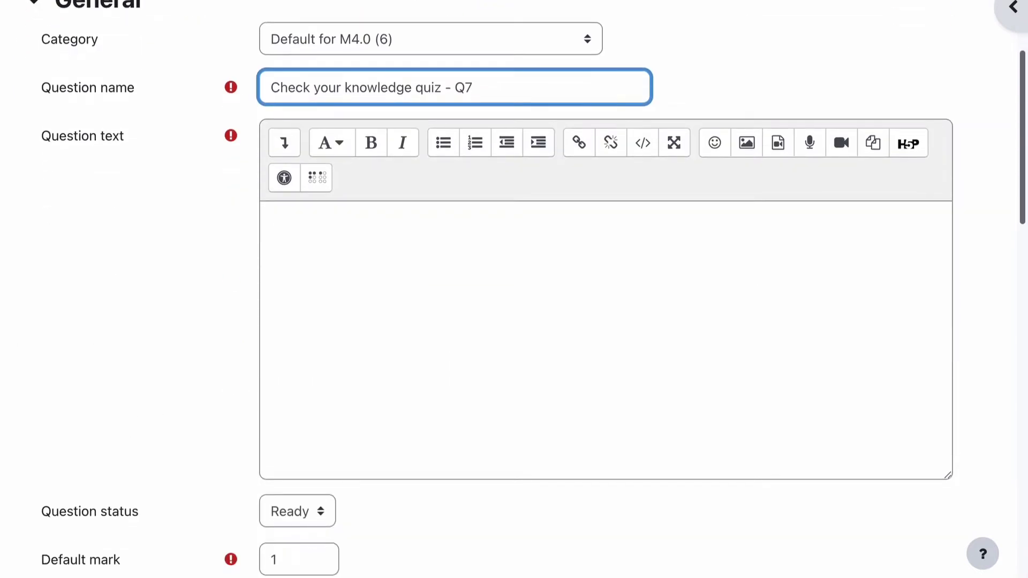
pyautogui.press('Tab')
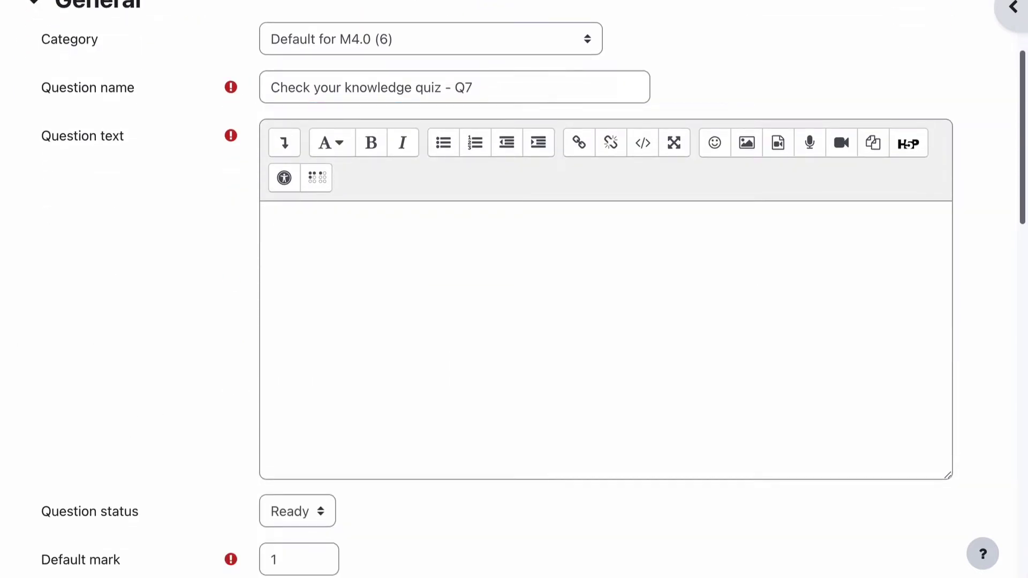
pyautogui.click(361, 222)
pyautogui.write('Describe two primary differences between a graphic designer and an Illustrator.')
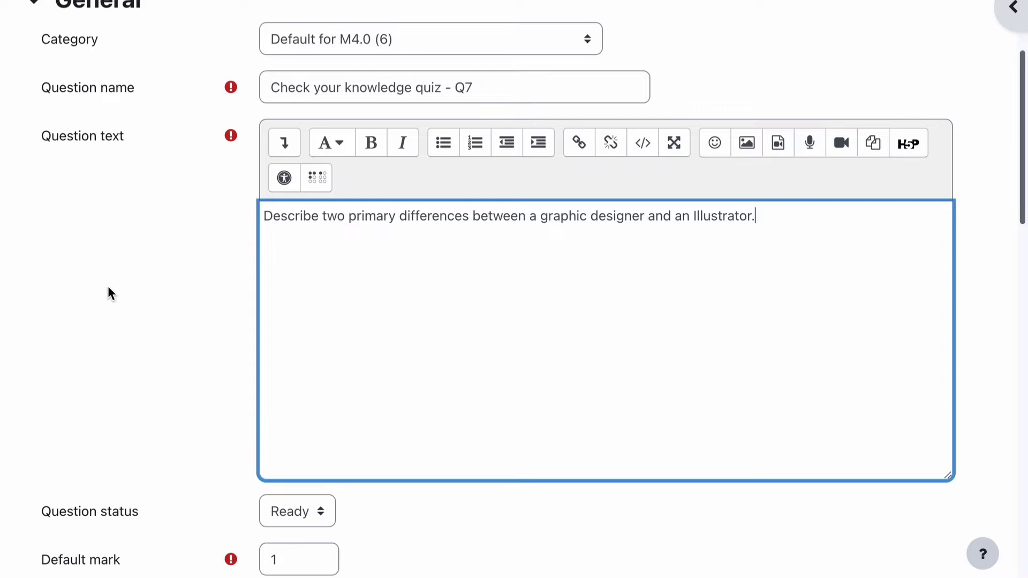
pyautogui.scroll(-2, 108, 286)
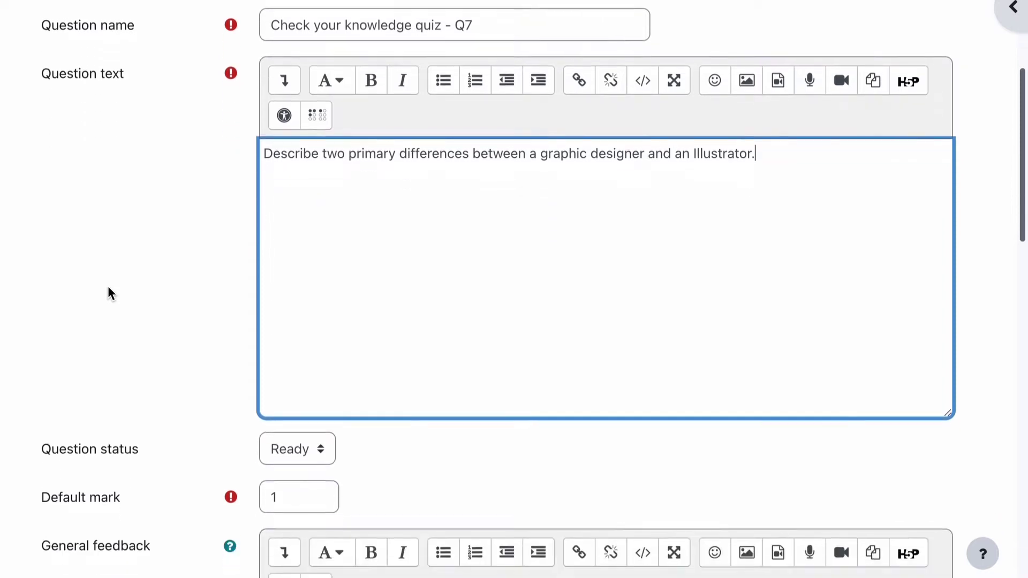
pyautogui.scroll(-3, 108, 286)
pyautogui.scroll(-1, 107, 286)
pyautogui.scroll(-4, 108, 286)
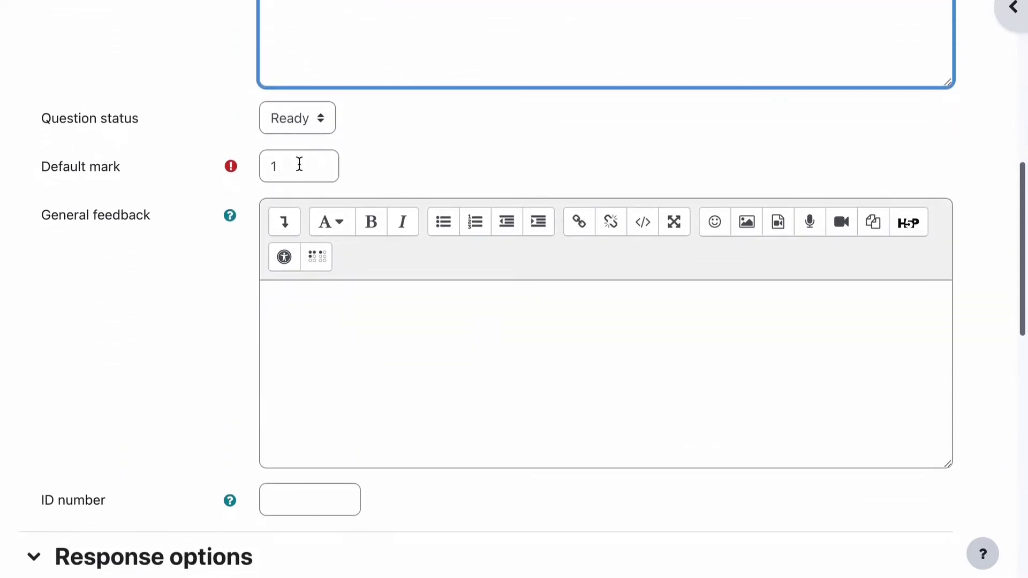
pyautogui.scroll(-1, 147, 349)
pyautogui.scroll(-2, 147, 349)
pyautogui.scroll(-2, 147, 350)
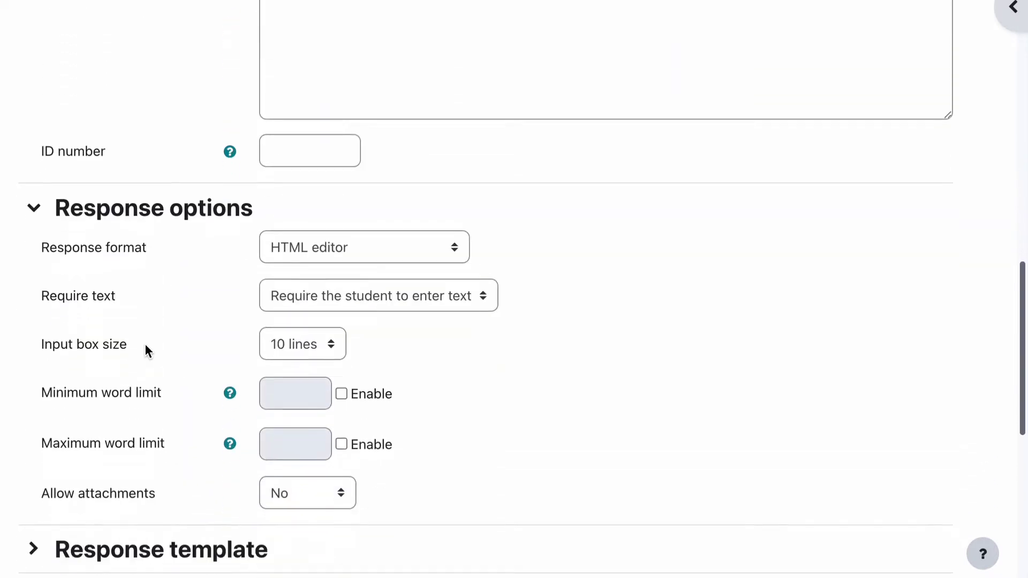
pyautogui.scroll(-3, 144, 344)
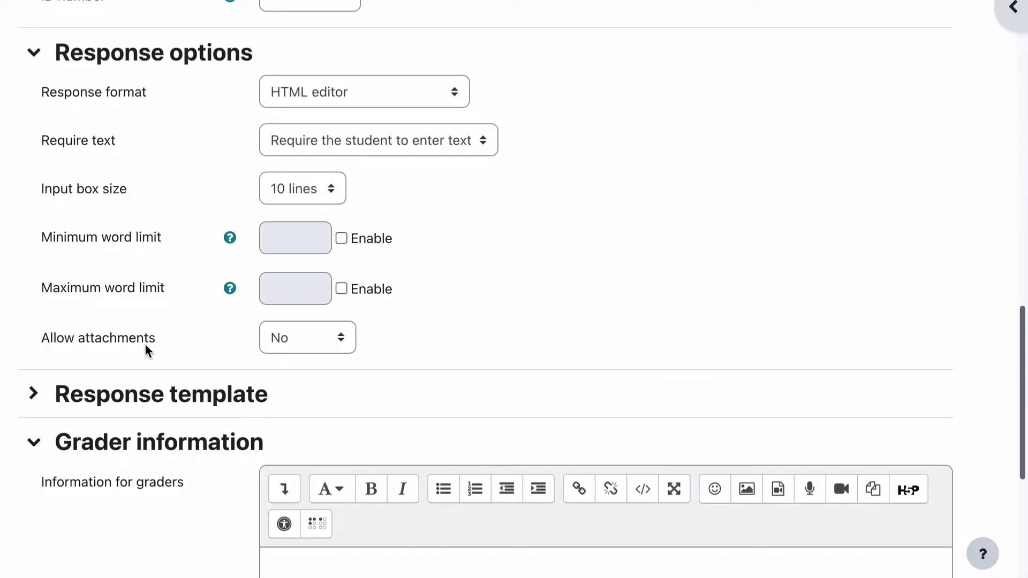
# Review the Response format choices and keep HTML editor
pyautogui.click(461, 91)
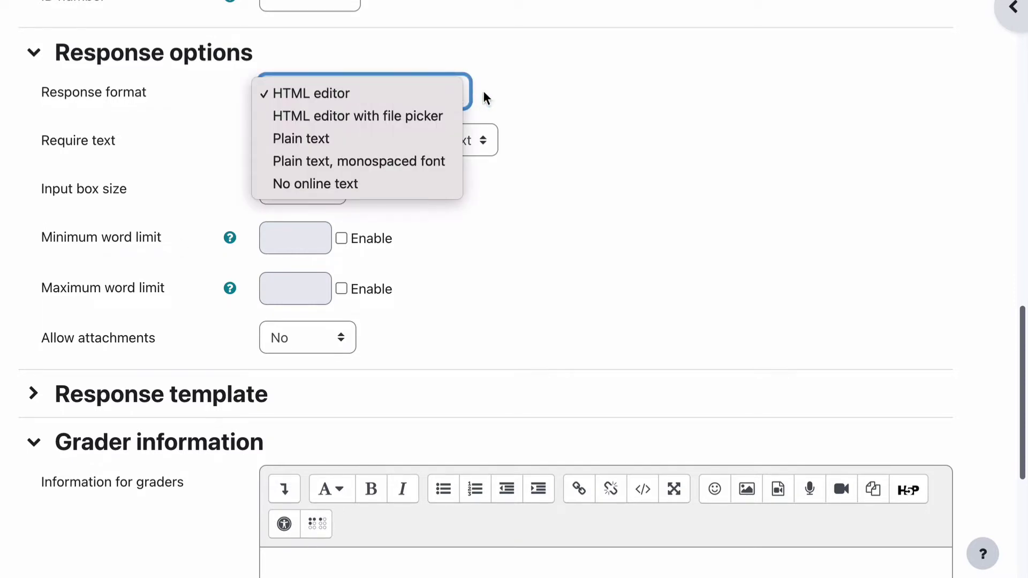
pyautogui.click(519, 99)
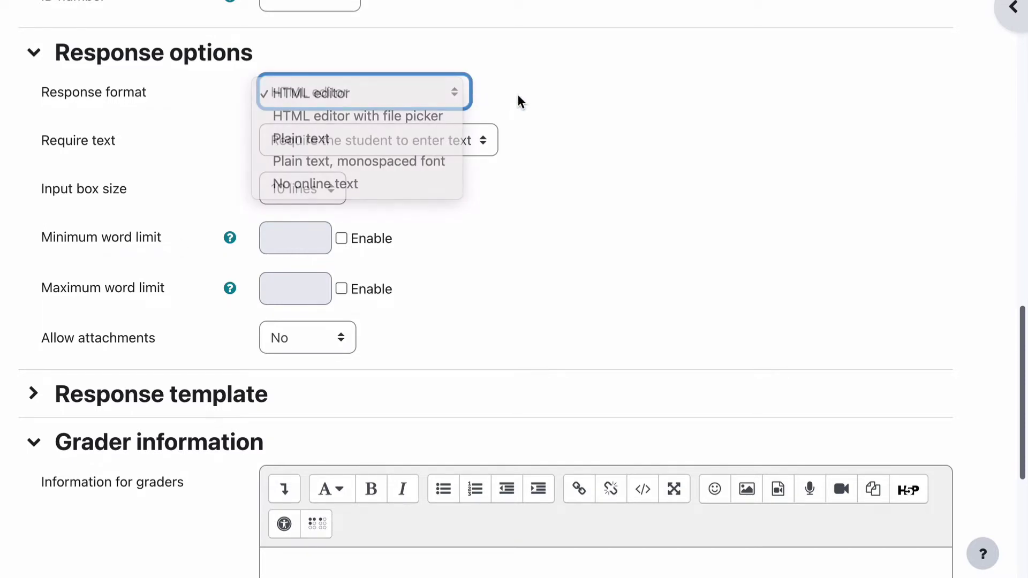
pyautogui.click(457, 92)
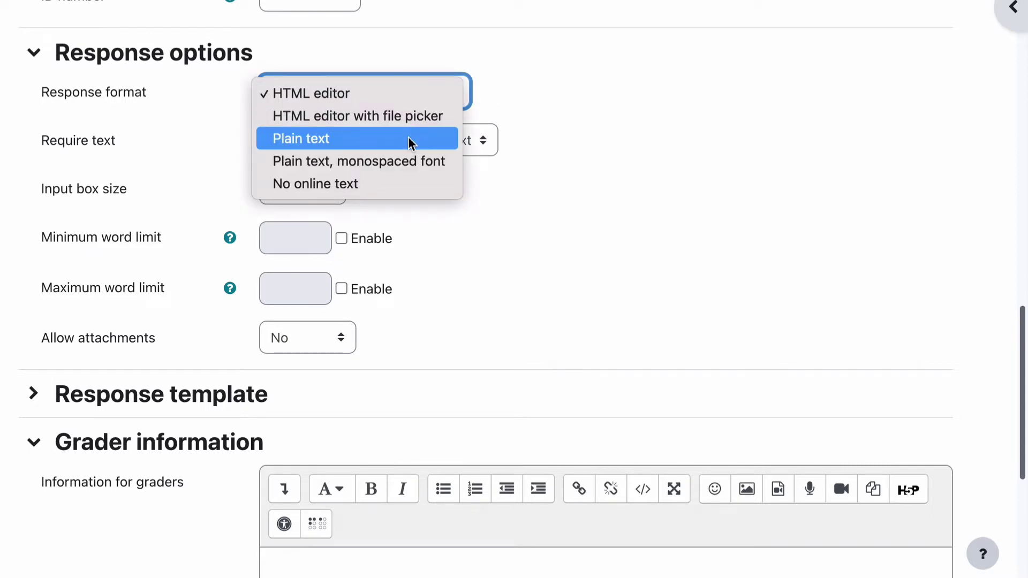
pyautogui.click(575, 94)
pyautogui.click(451, 94)
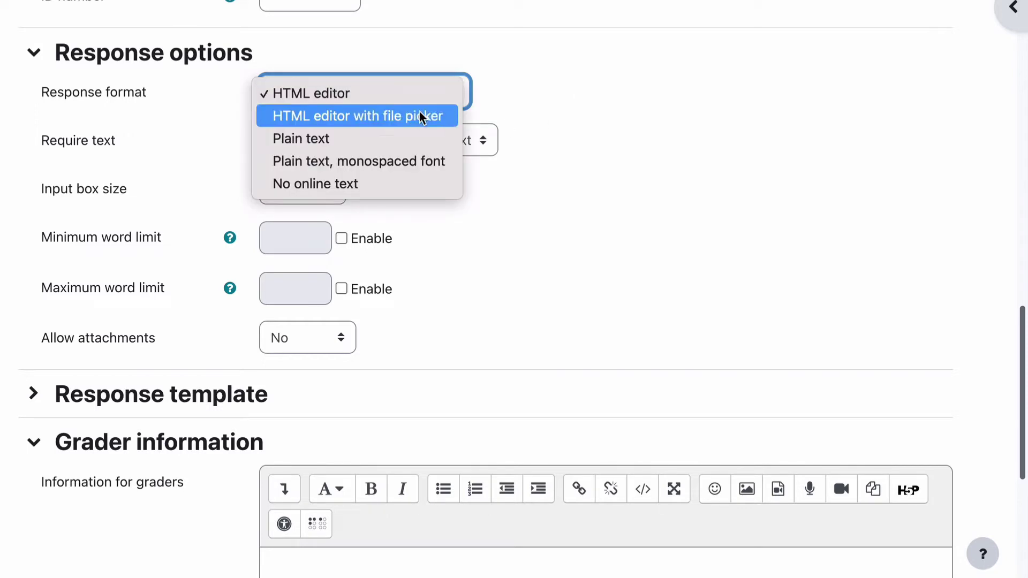
pyautogui.click(576, 102)
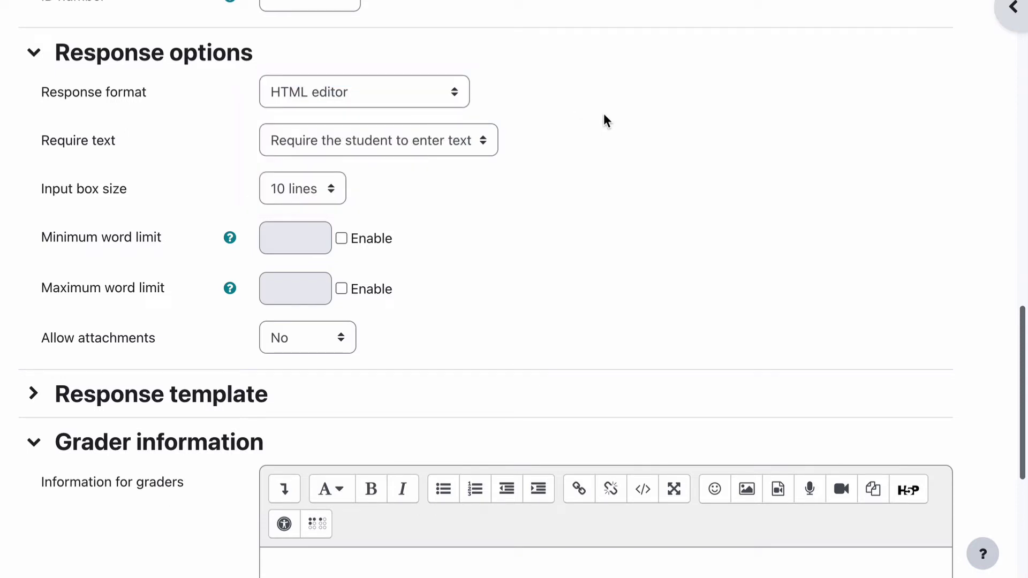
# Keep text required, attachments disallowed and the input box at 10 lines
pyautogui.click(462, 142)
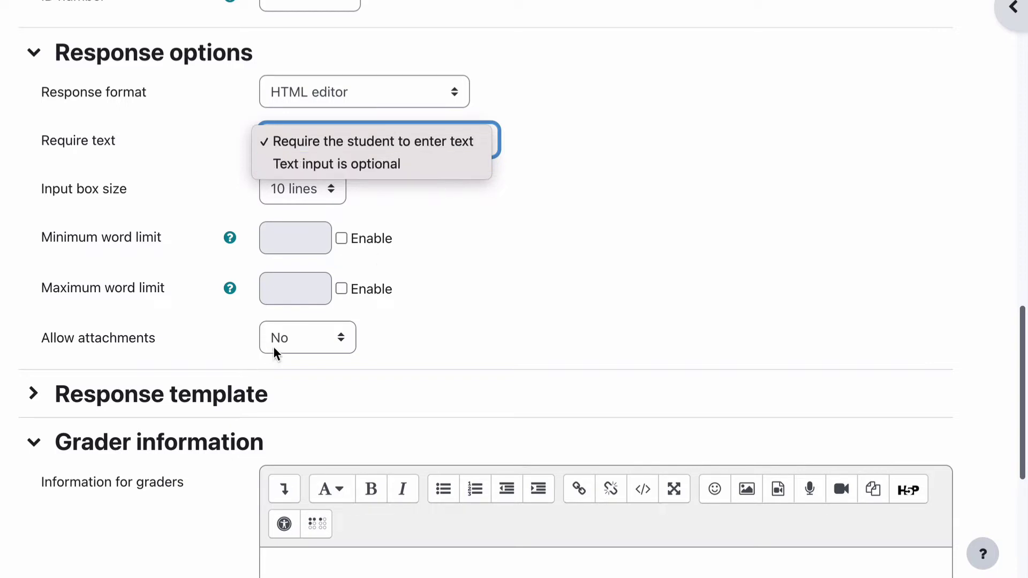
pyautogui.click(287, 334)
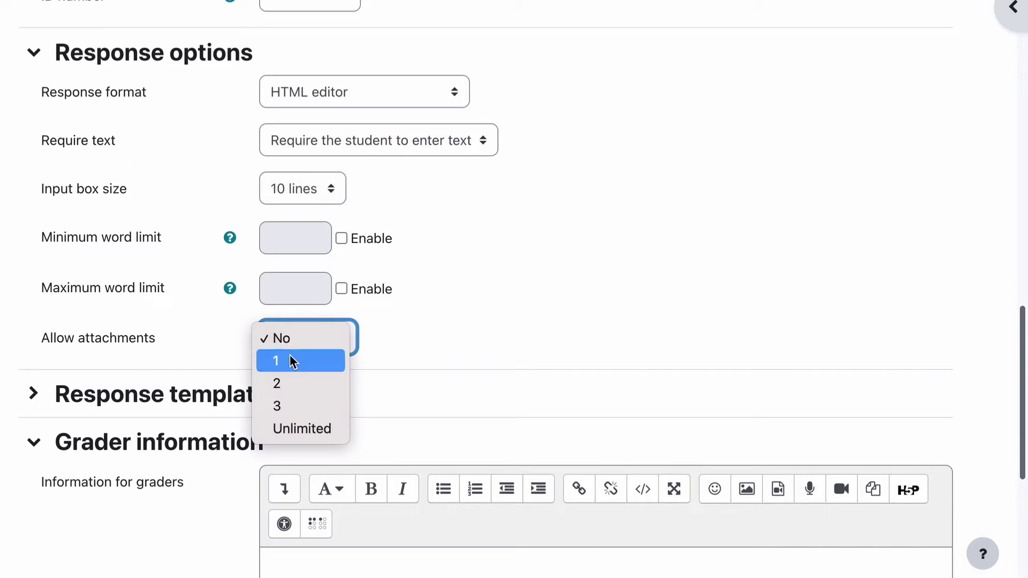
pyautogui.click(485, 225)
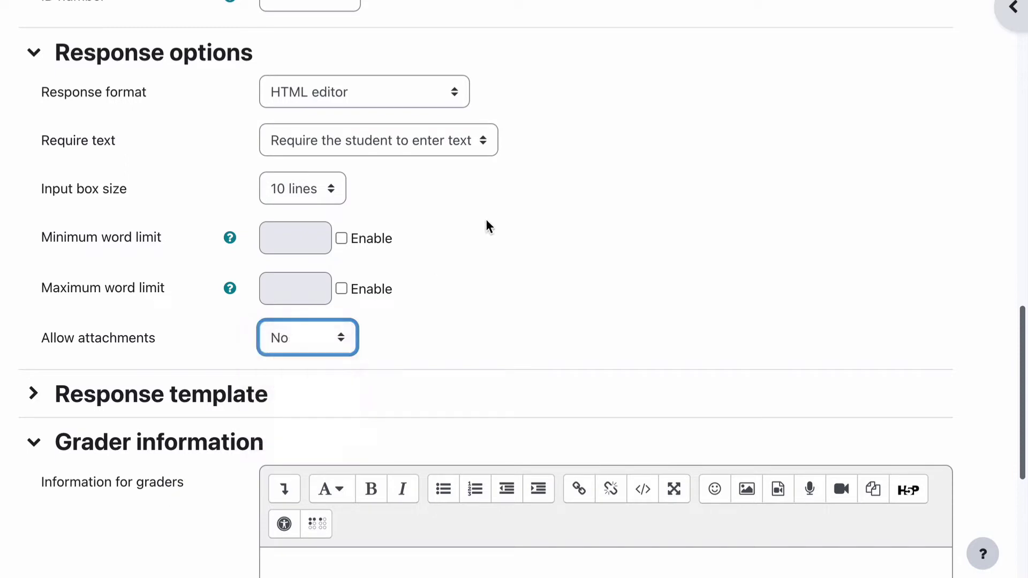
pyautogui.click(443, 153)
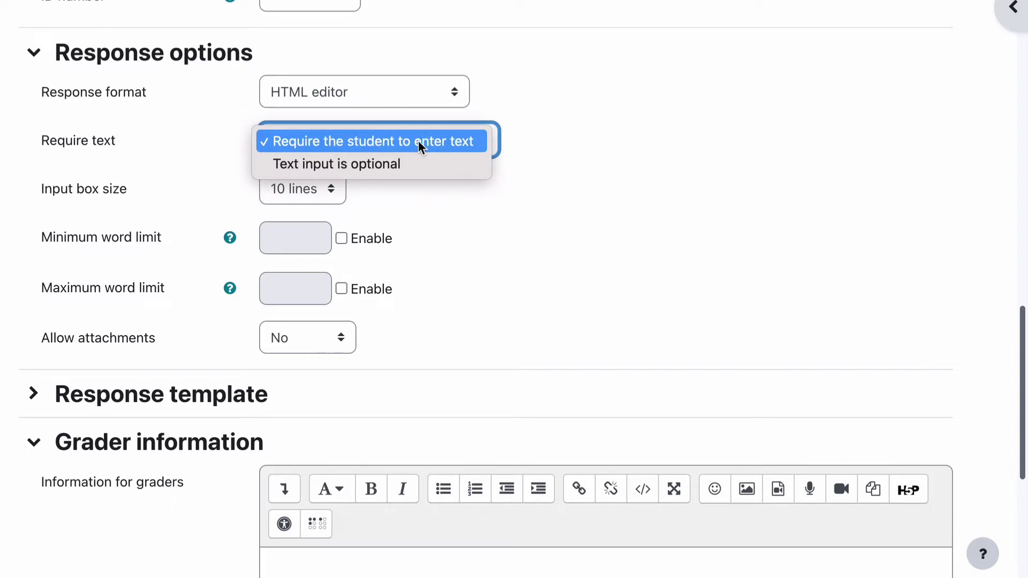
pyautogui.click(583, 143)
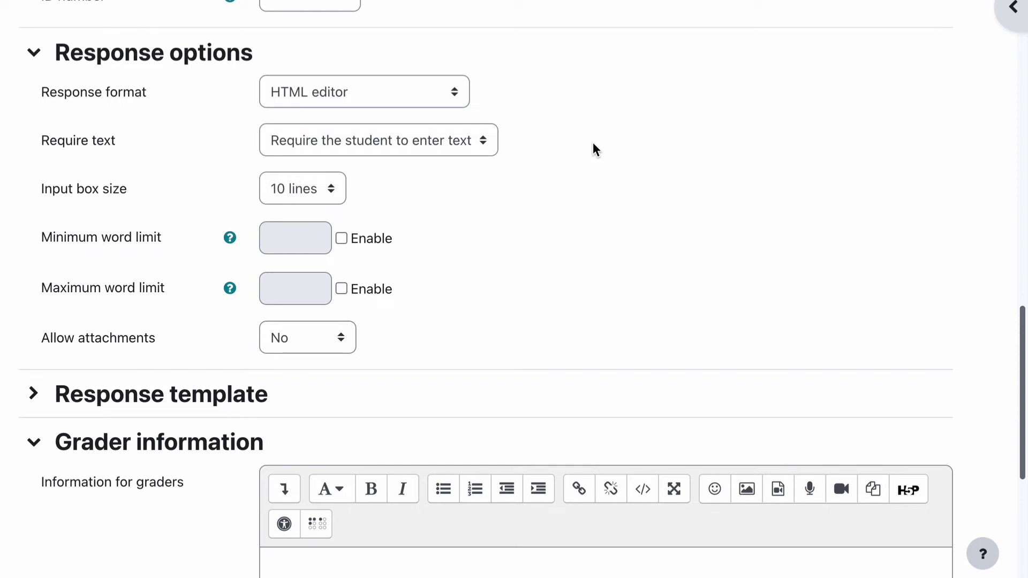
pyautogui.click(314, 197)
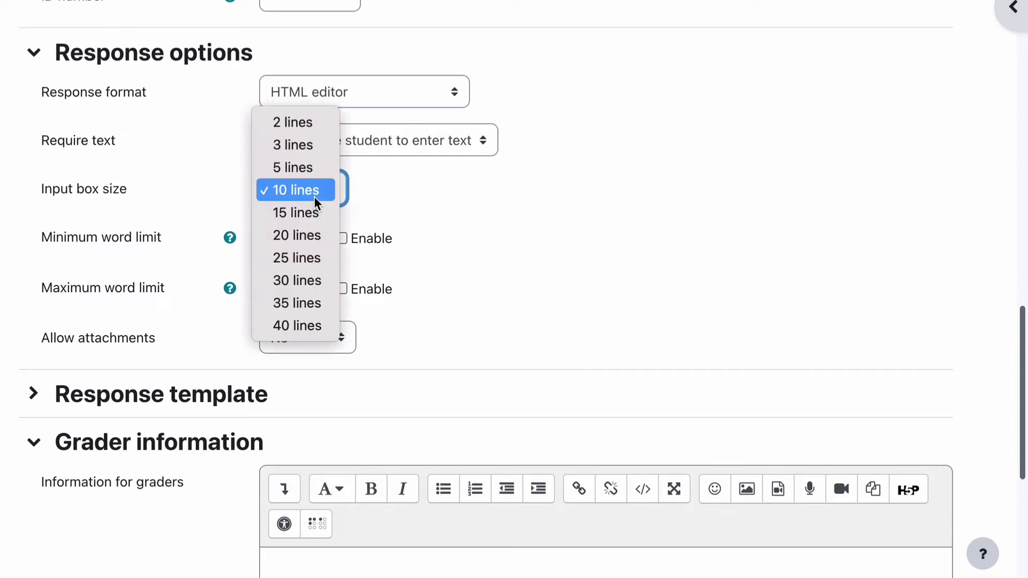
pyautogui.click(315, 196)
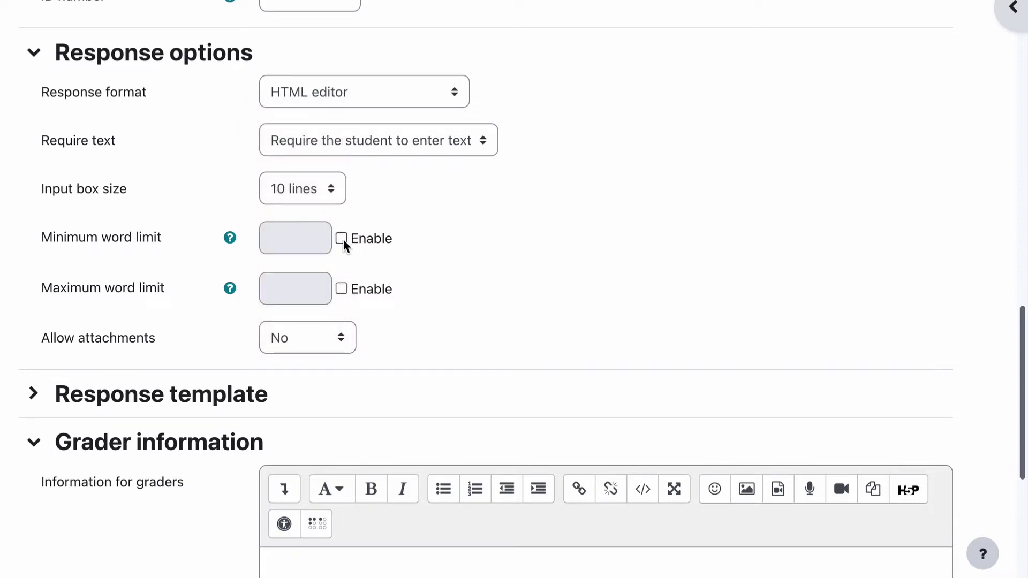
pyautogui.scroll(-1, 511, 288)
pyautogui.scroll(-2, 512, 288)
# Allow 1 attachment per answer while keeping attachments optional
pyautogui.click(303, 208)
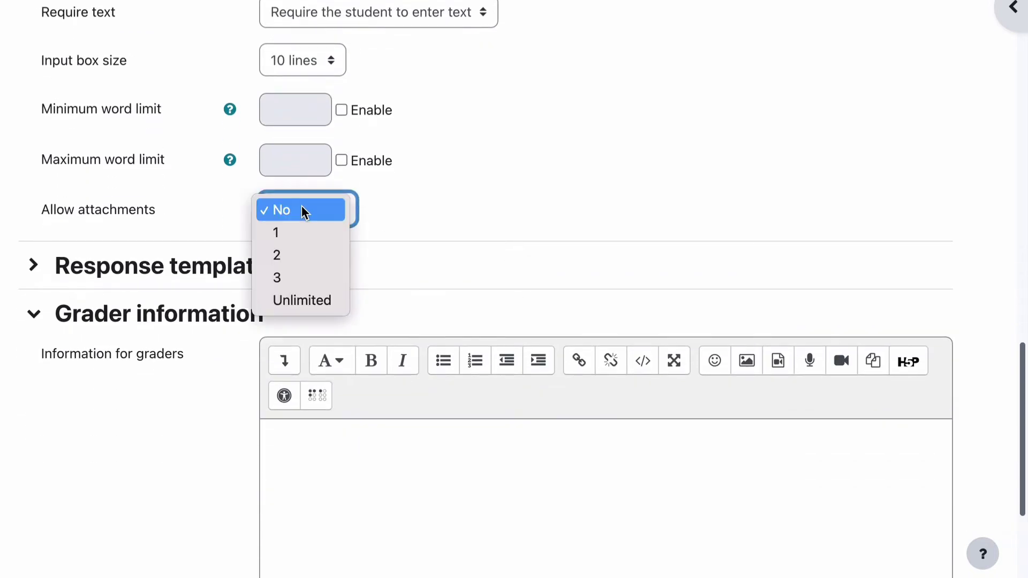
pyautogui.click(295, 232)
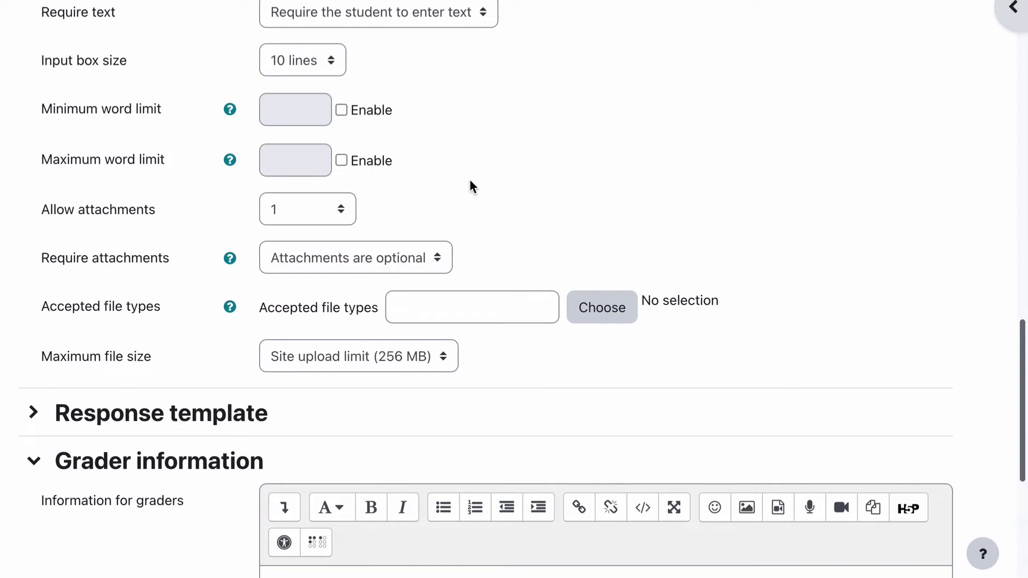
pyautogui.click(413, 259)
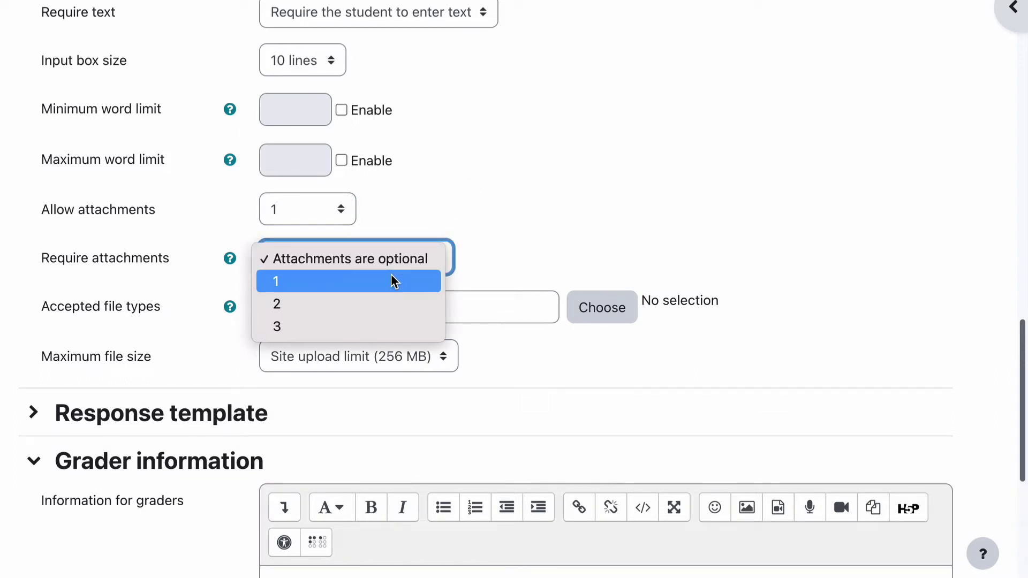
pyautogui.click(312, 209)
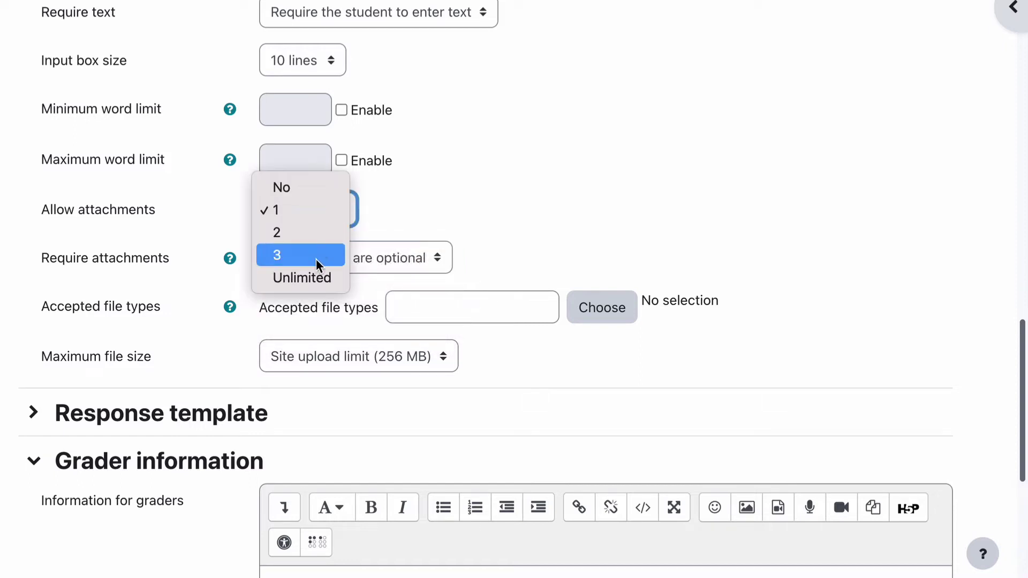
pyautogui.click(543, 198)
pyautogui.click(437, 255)
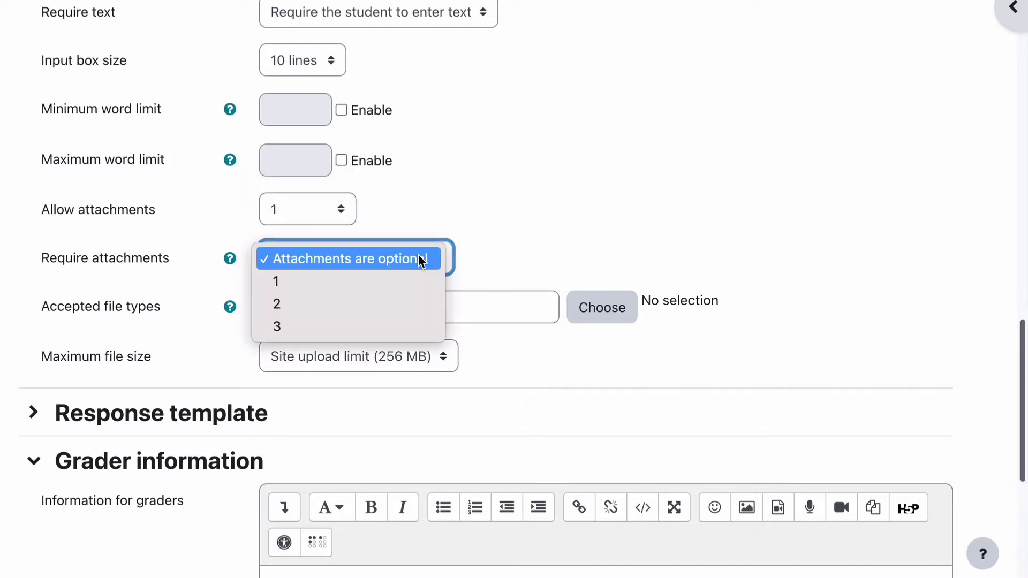
pyautogui.click(558, 199)
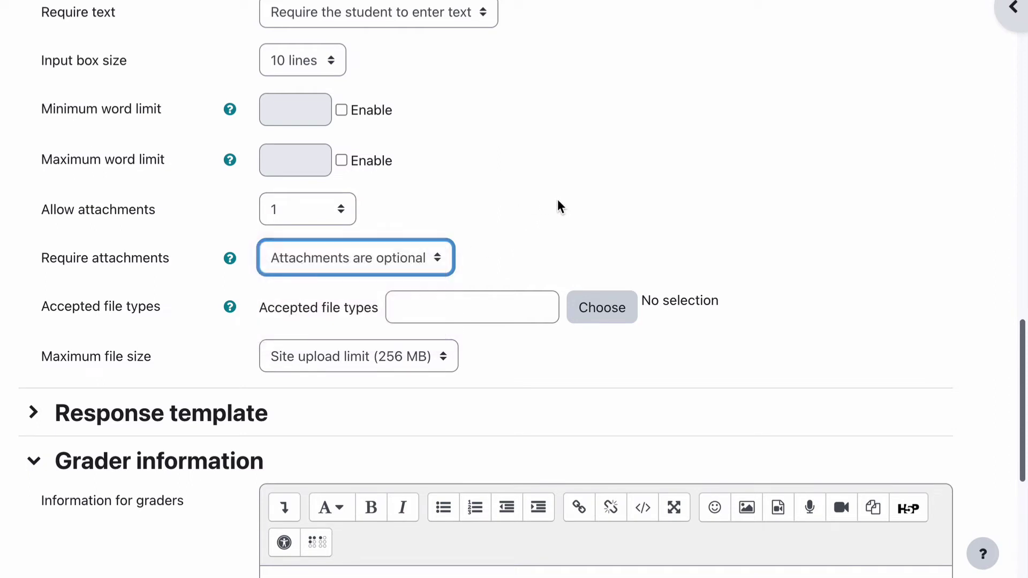
pyautogui.click(515, 312)
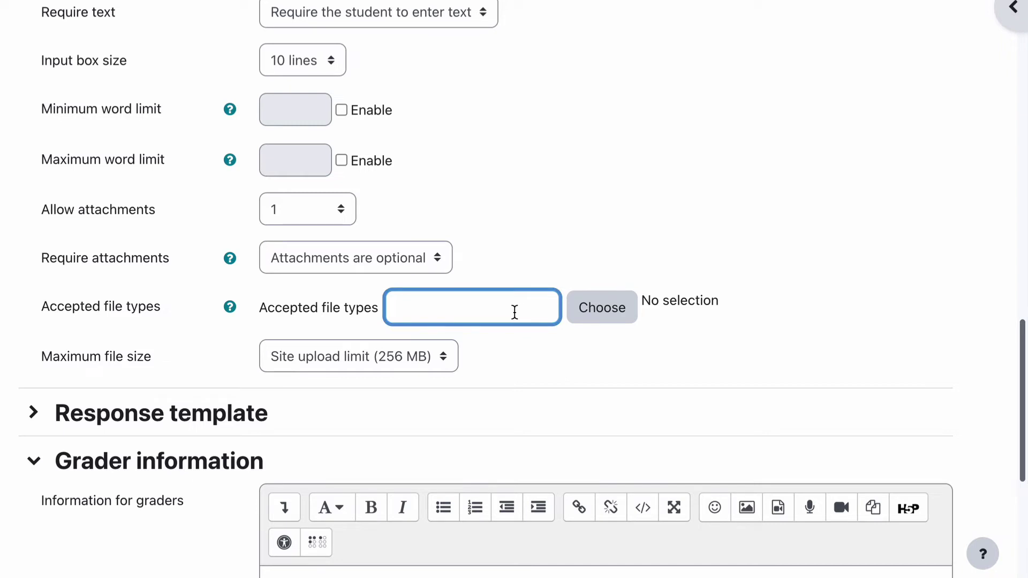
# Restrict accepted file types to Document files and check the listed extensions
pyautogui.click(597, 315)
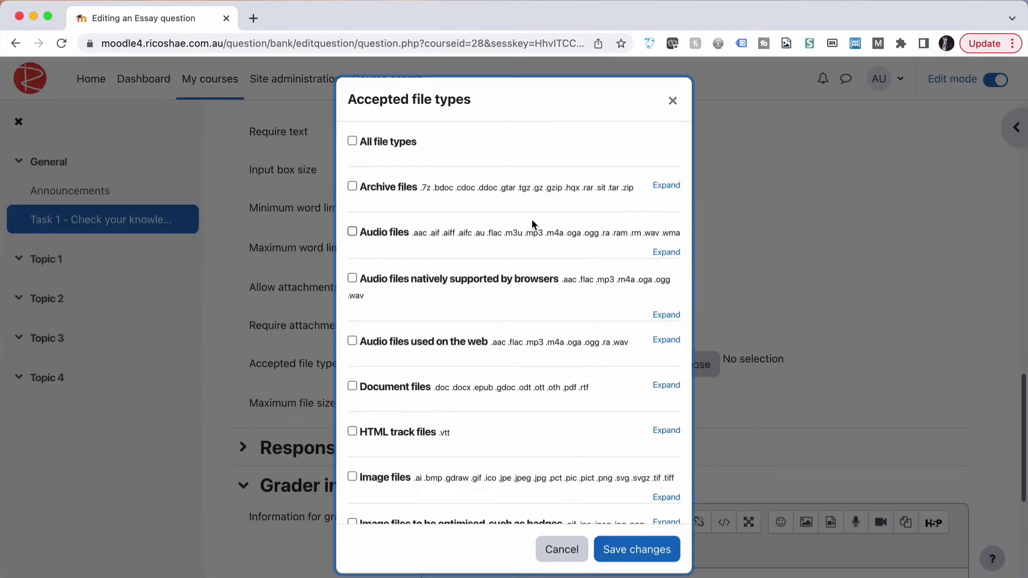
pyautogui.scroll(-1, 413, 296)
pyautogui.scroll(-2, 413, 296)
pyautogui.scroll(-2, 413, 296)
pyautogui.scroll(-2, 413, 296)
pyautogui.scroll(-1, 413, 296)
pyautogui.scroll(-2, 414, 296)
pyautogui.scroll(-2, 413, 296)
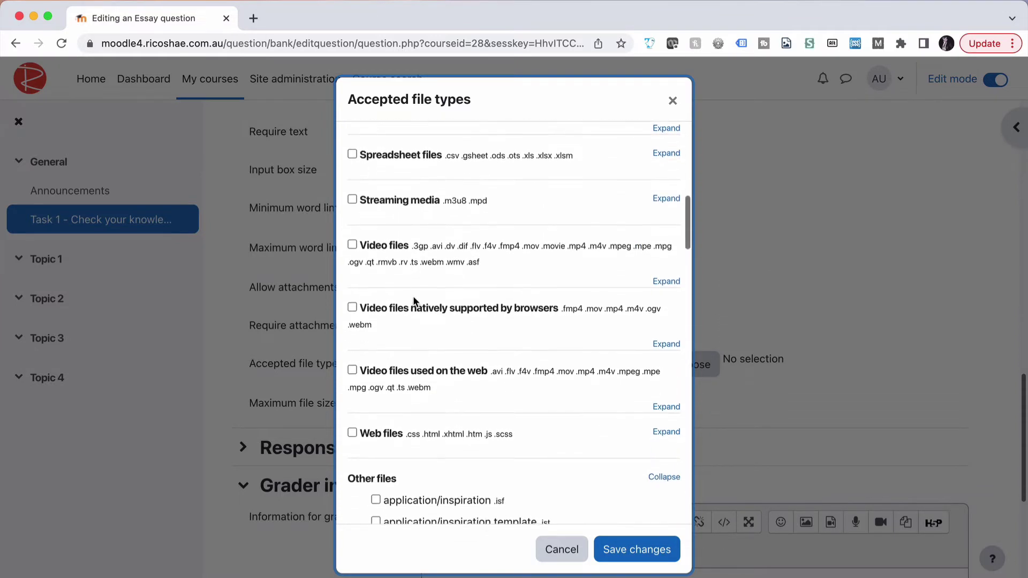
pyautogui.scroll(-1, 413, 296)
pyautogui.scroll(-1, 413, 295)
pyautogui.scroll(-2, 413, 296)
pyautogui.scroll(-1, 413, 295)
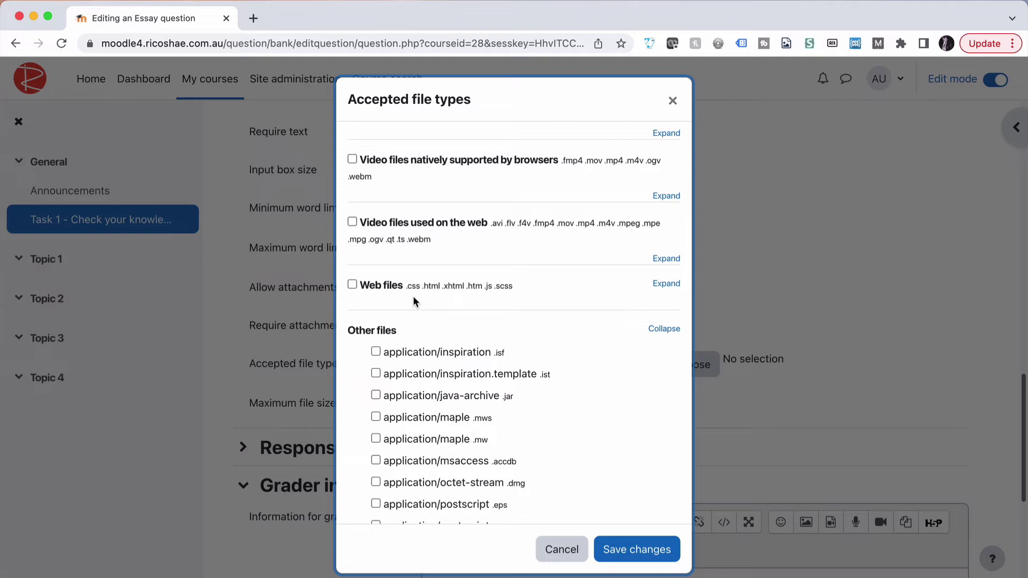
pyautogui.scroll(8, 413, 295)
pyautogui.scroll(7, 415, 297)
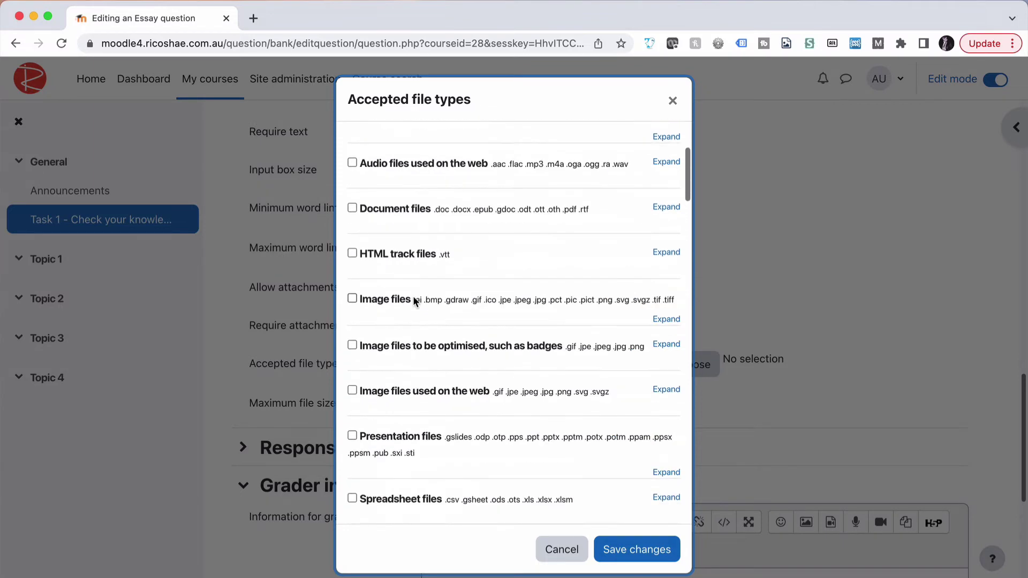
pyautogui.click(352, 207)
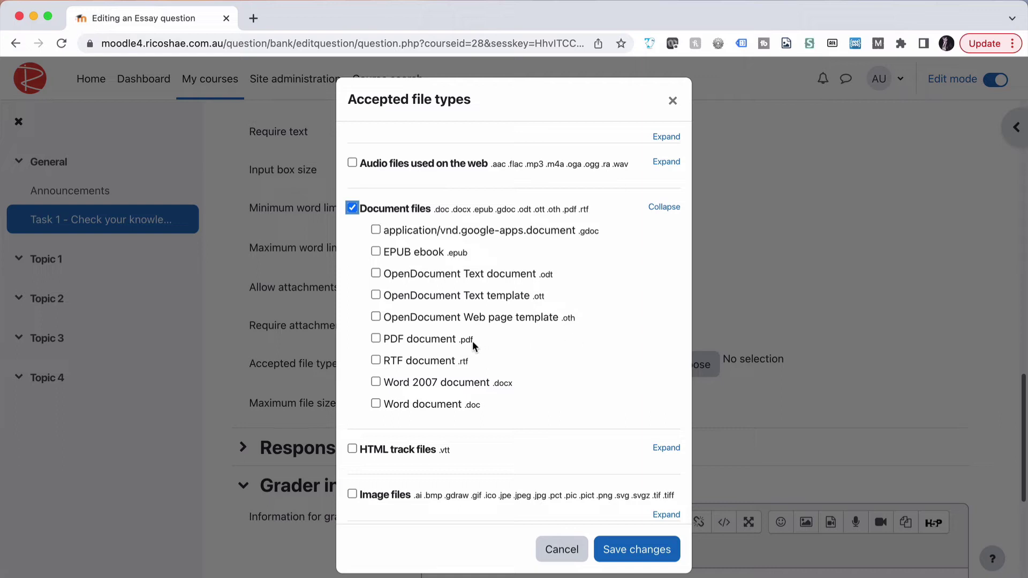
pyautogui.click(653, 560)
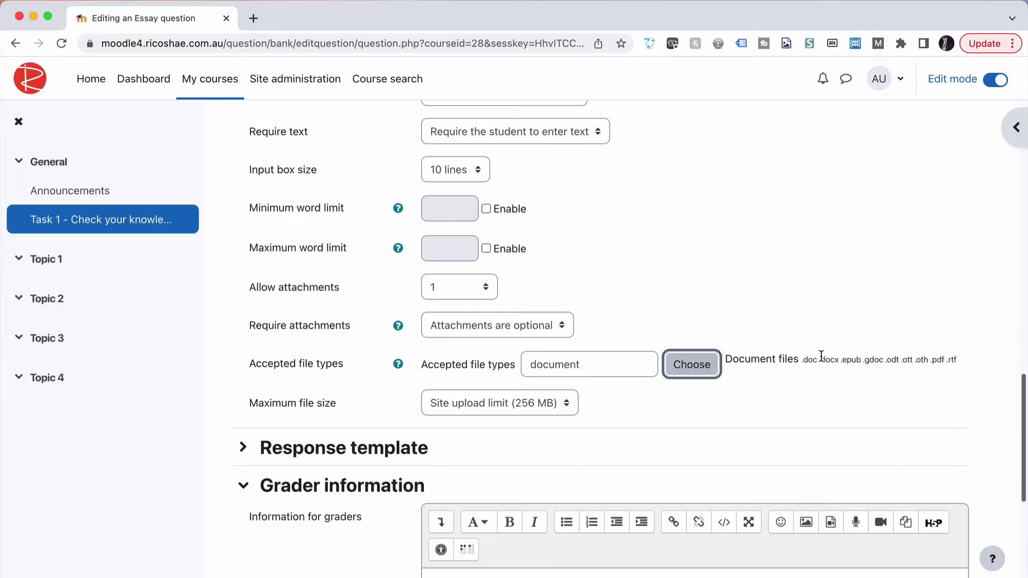
pyautogui.click(800, 359)
pyautogui.moveTo(967, 361); pyautogui.dragTo(801, 360)
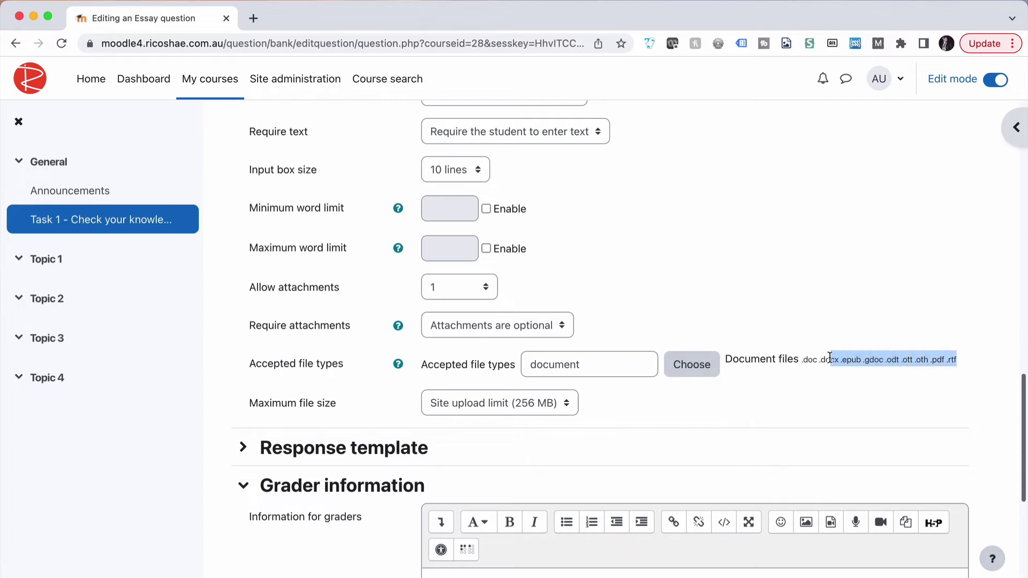
pyautogui.scroll(-3, 664, 294)
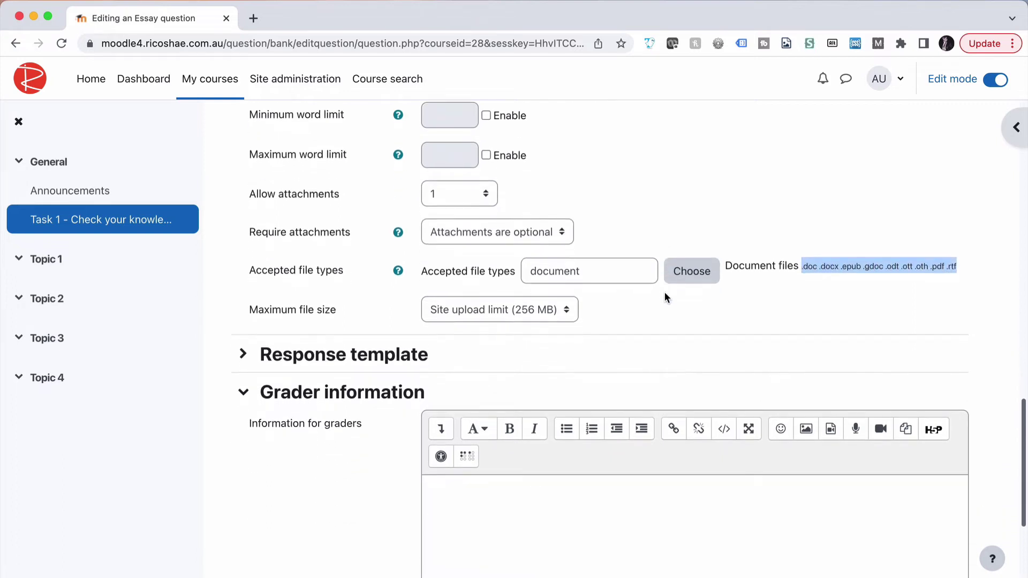
# Keep Maximum file size at the site upload limit and review the response template and grader info fields
pyautogui.click(531, 310)
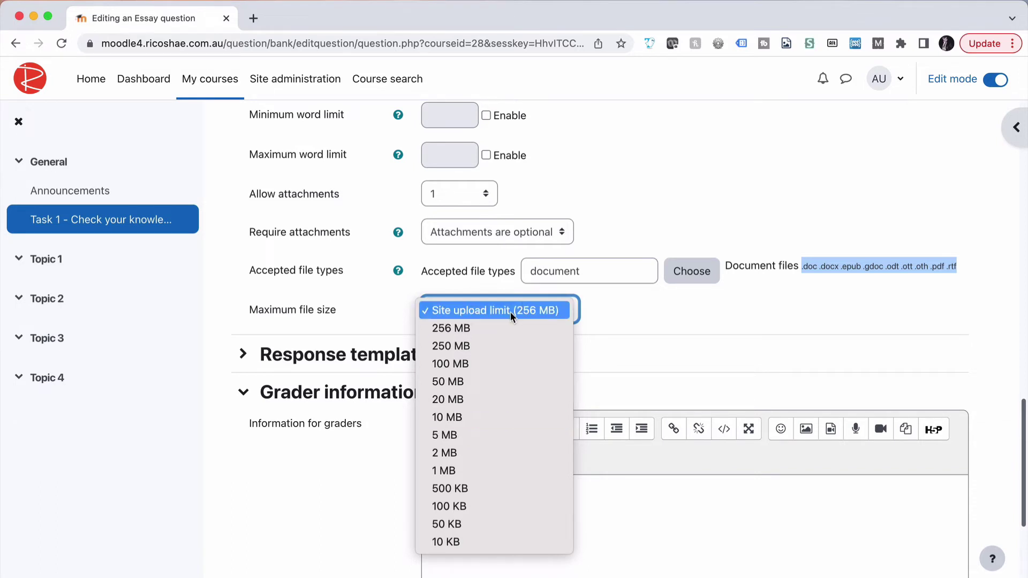
pyautogui.click(658, 309)
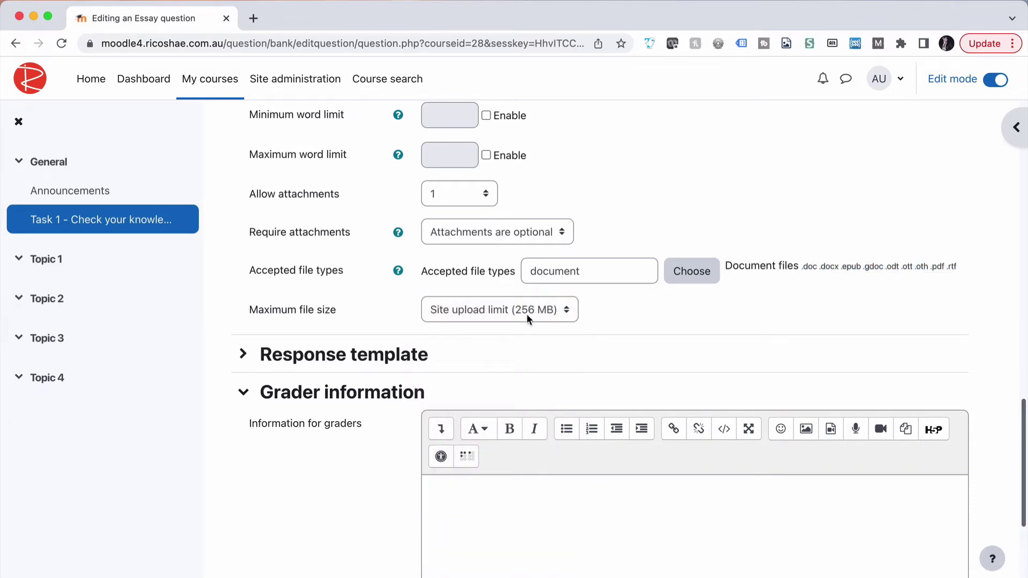
pyautogui.click(242, 354)
pyautogui.scroll(-3, 321, 362)
pyautogui.scroll(-2, 321, 364)
pyautogui.scroll(-4, 321, 364)
pyautogui.scroll(-1, 320, 364)
pyautogui.scroll(2, 320, 364)
pyautogui.click(483, 344)
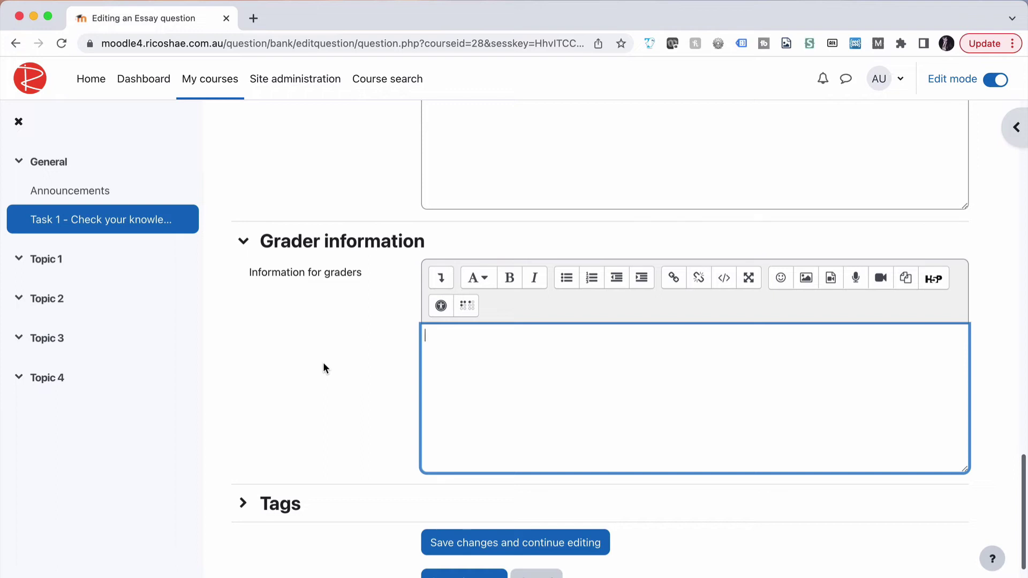
pyautogui.scroll(-1, 323, 369)
pyautogui.scroll(-2, 323, 369)
# Save the essay question and preview Q7, checking its question text and answer box
pyautogui.click(451, 492)
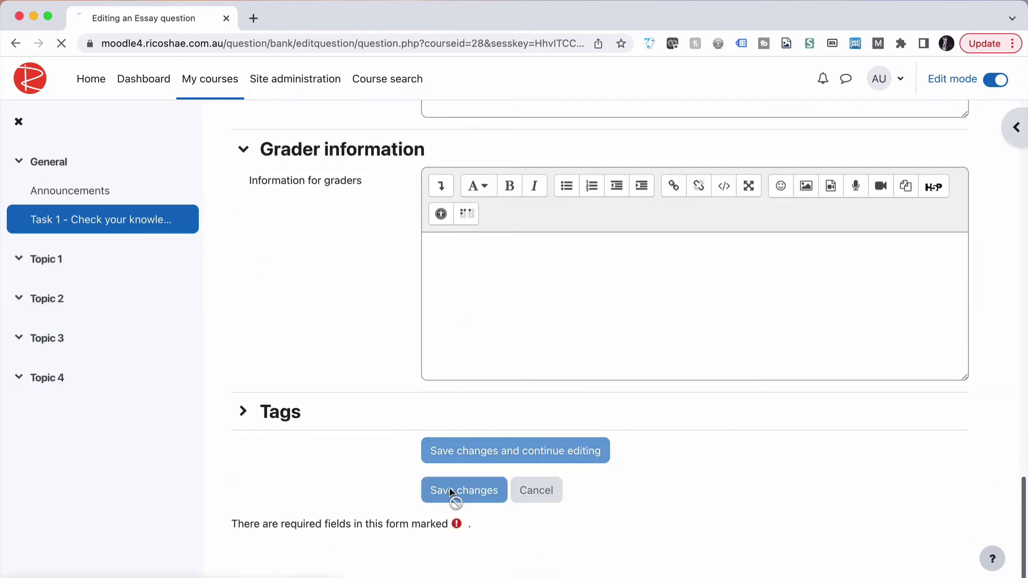
pyautogui.scroll(-4, 451, 492)
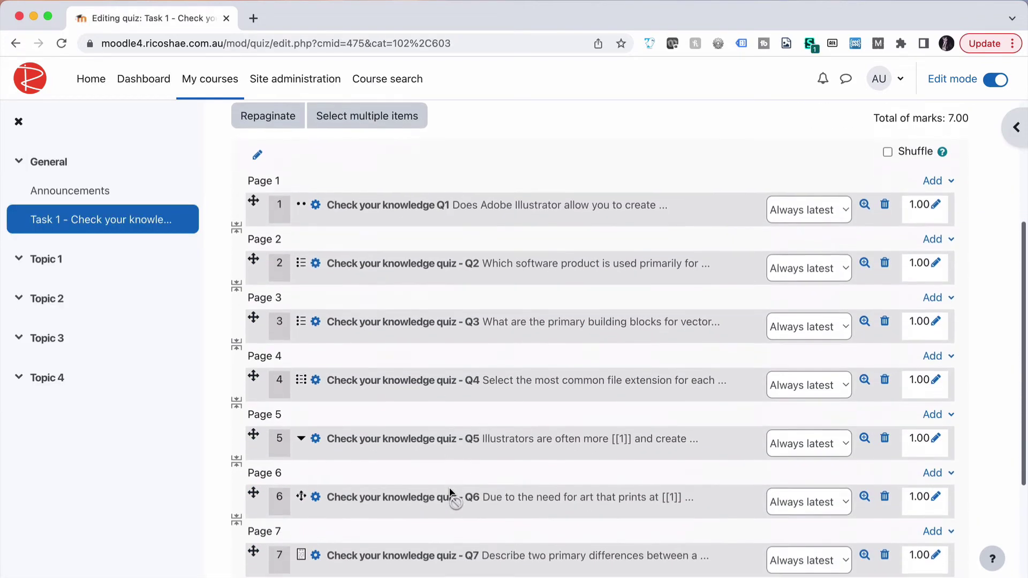
pyautogui.scroll(-2, 452, 492)
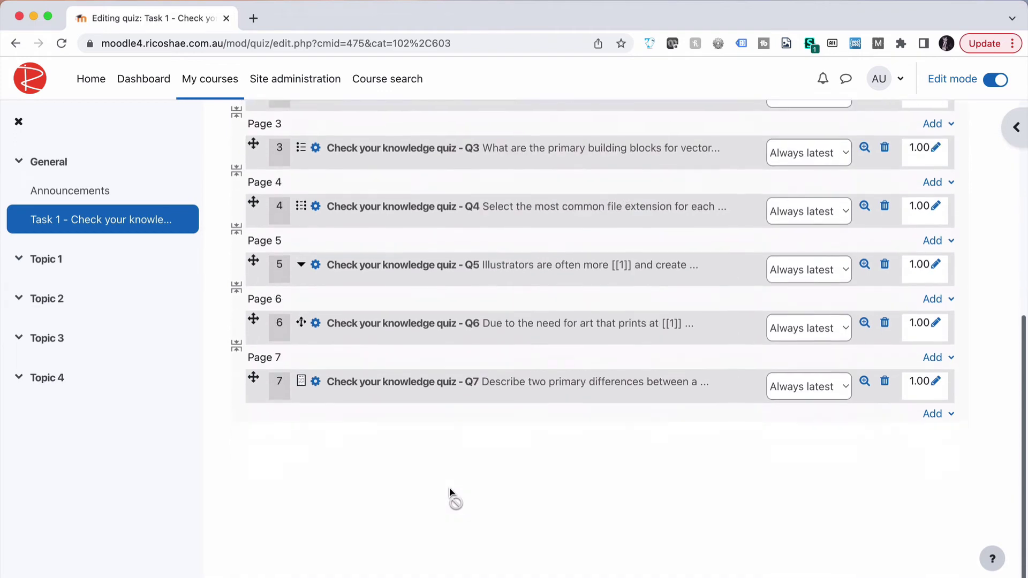
pyautogui.click(863, 380)
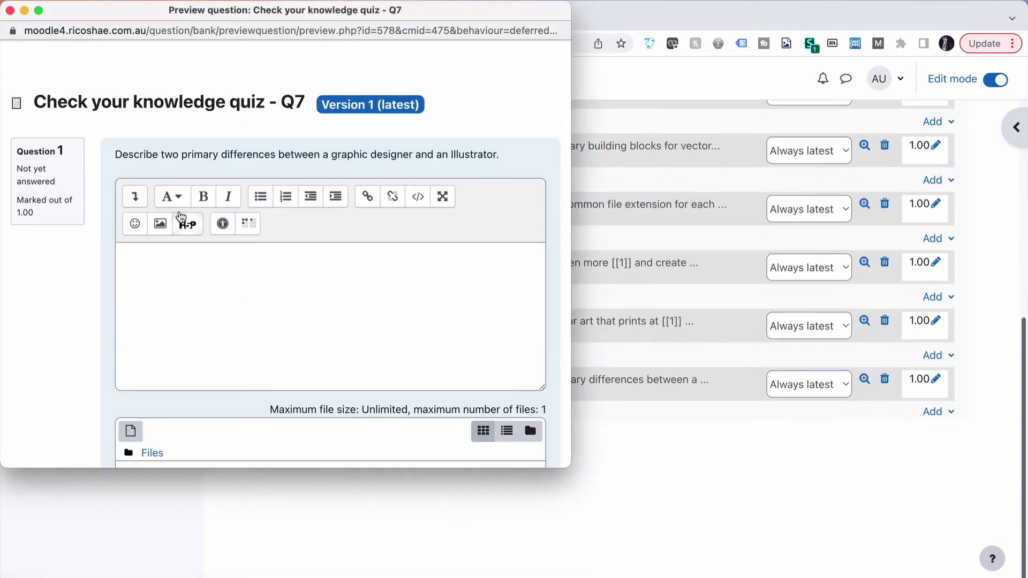
pyautogui.scroll(-3, 254, 135)
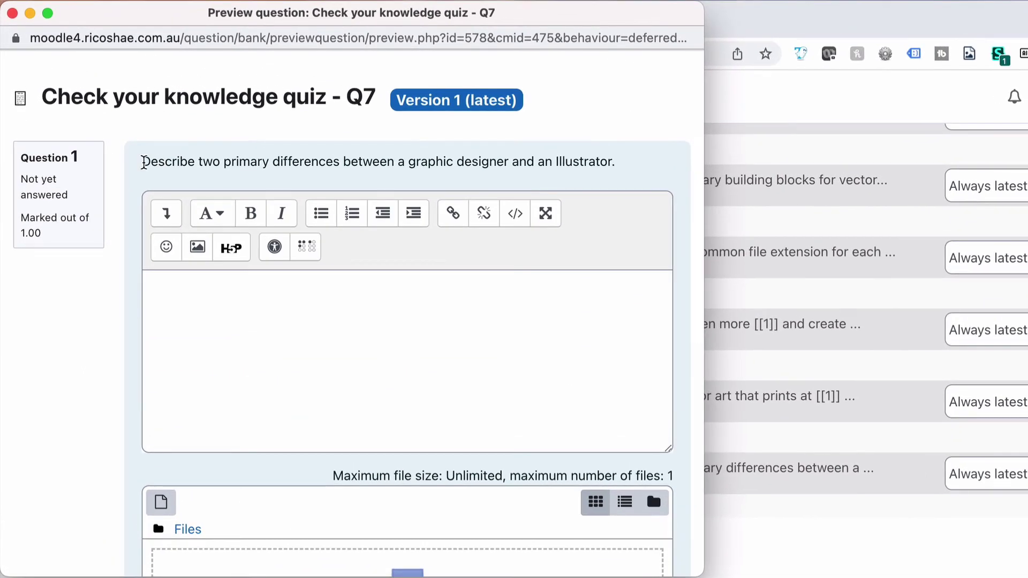
pyautogui.moveTo(142, 161); pyautogui.dragTo(625, 165)
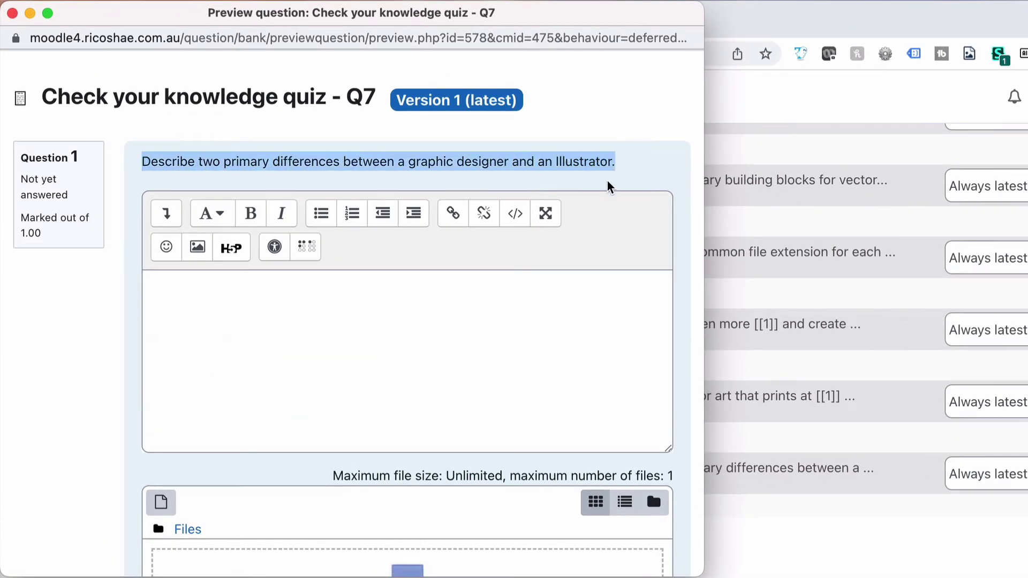
pyautogui.click(316, 315)
pyautogui.scroll(-3, 321, 346)
pyautogui.scroll(-3, 319, 346)
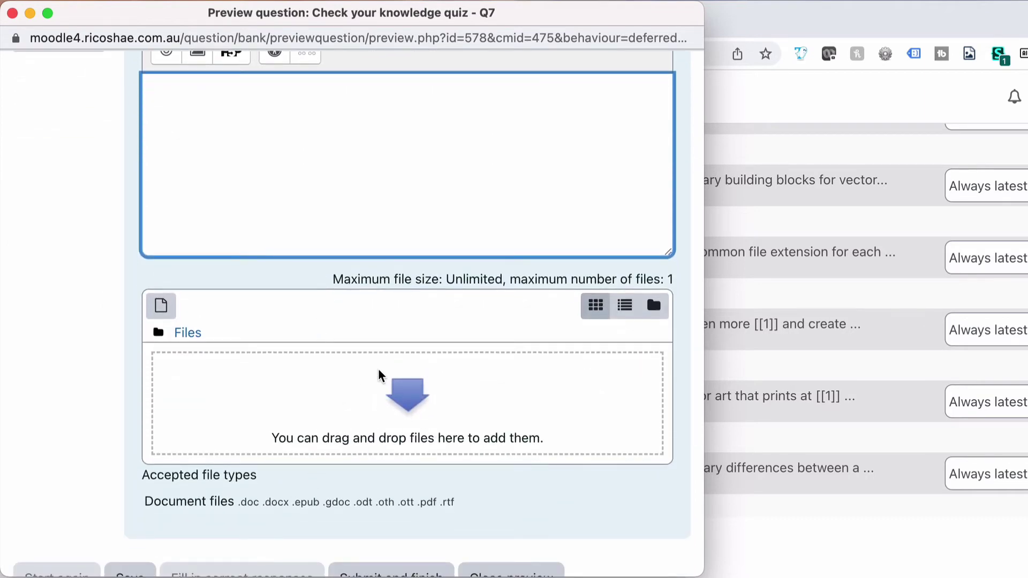
pyautogui.scroll(2, 363, 387)
pyautogui.scroll(3, 365, 391)
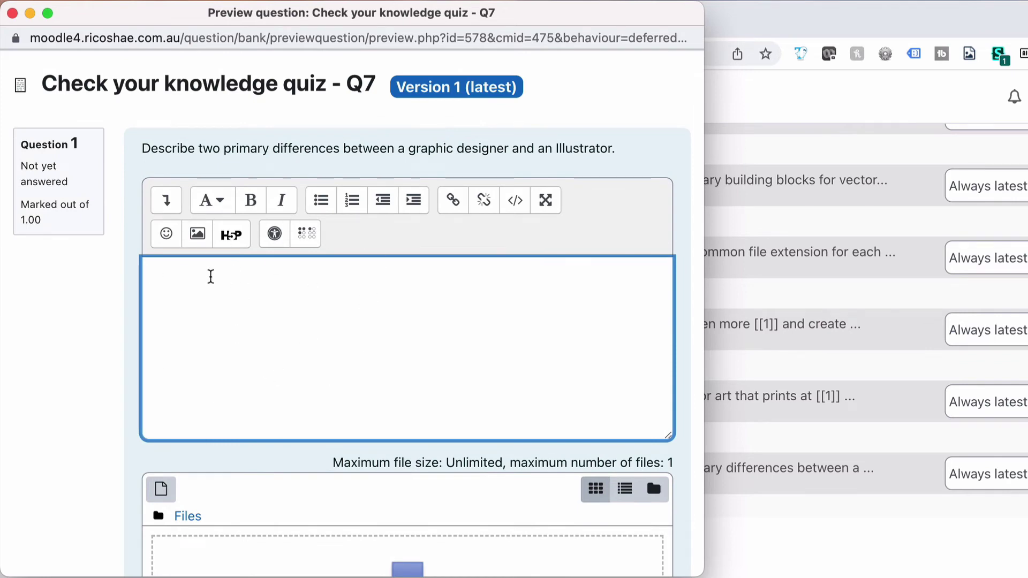
# Edit Q7 to disallow attachments and use HTML editor with file picker, then save it
pyautogui.click(12, 12)
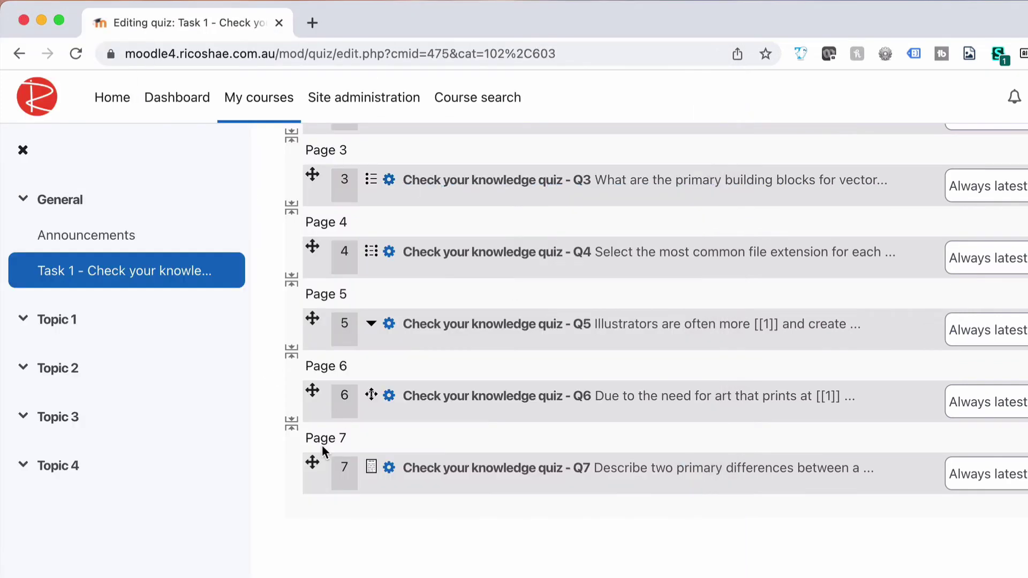
pyautogui.click(387, 470)
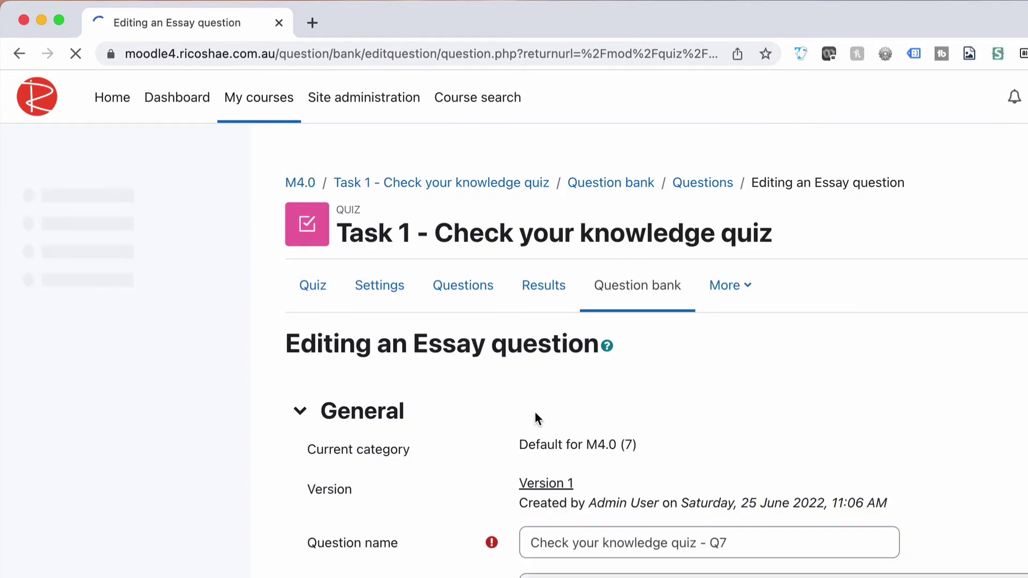
pyautogui.scroll(-5, 442, 438)
pyautogui.scroll(-10, 383, 455)
pyautogui.scroll(3, 383, 454)
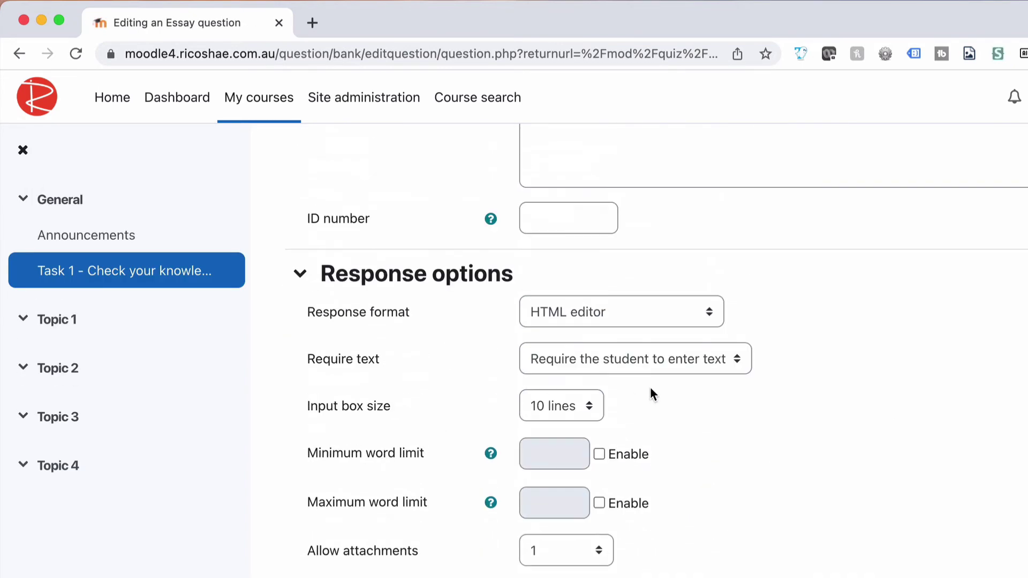
pyautogui.scroll(-3, 607, 483)
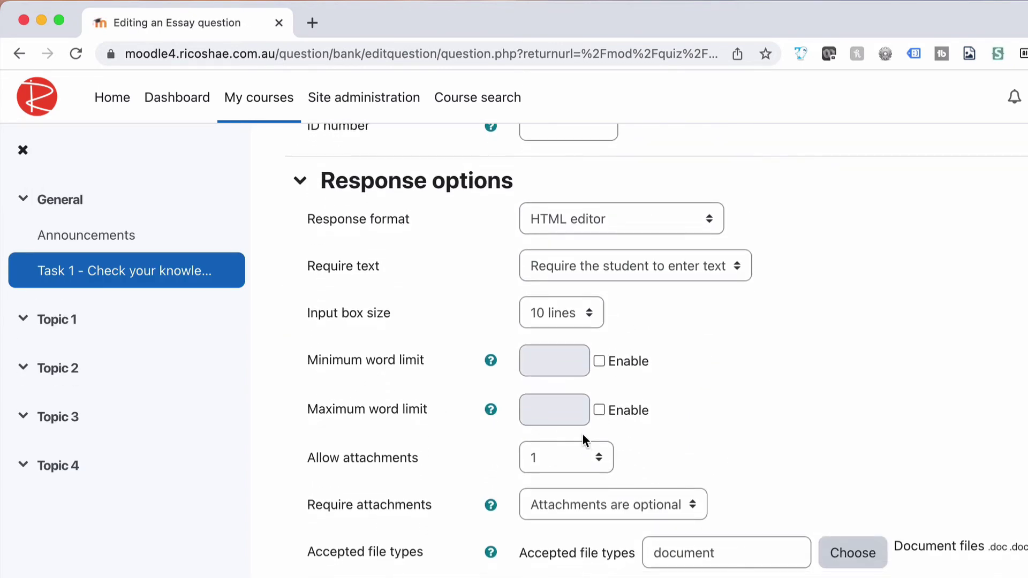
pyautogui.click(584, 457)
pyautogui.click(580, 437)
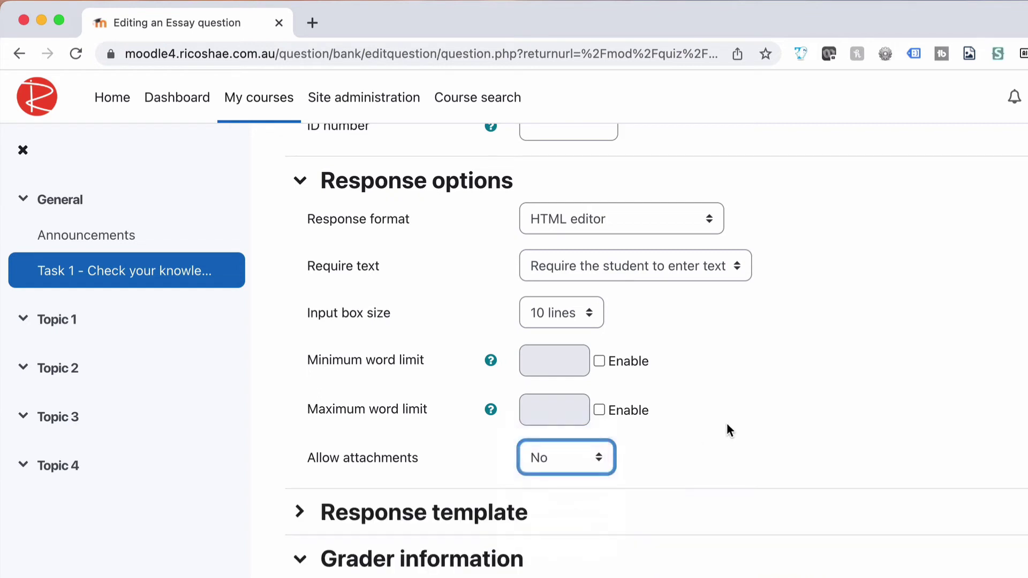
pyautogui.click(614, 219)
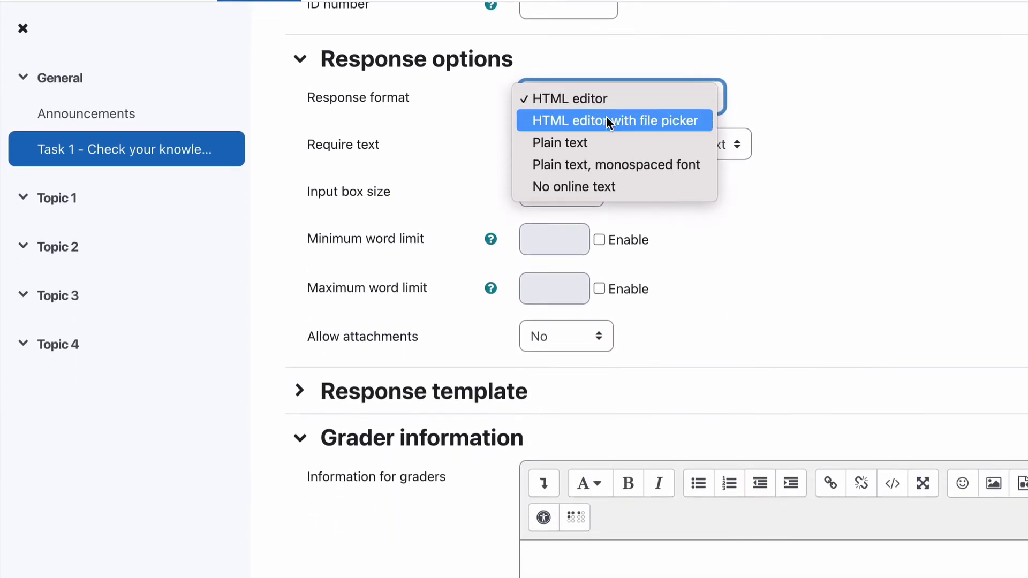
pyautogui.click(609, 122)
pyautogui.scroll(-5, 795, 214)
pyautogui.click(567, 490)
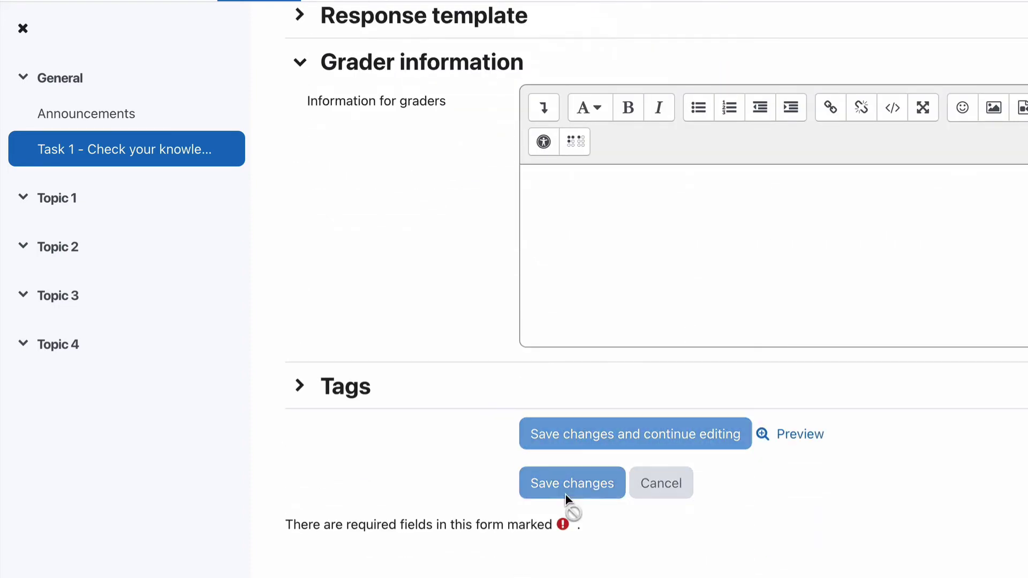
pyautogui.scroll(-5, 762, 424)
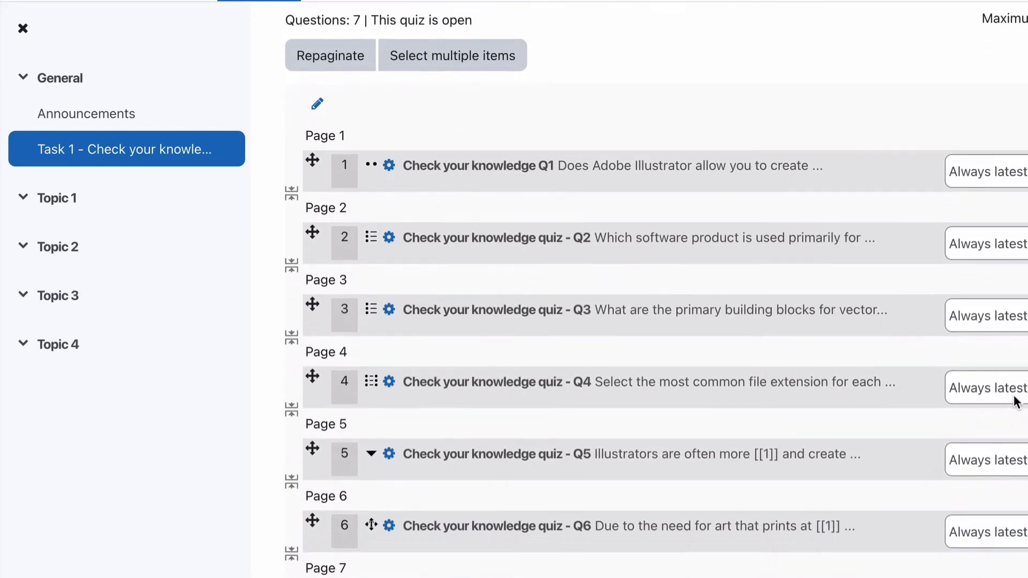
pyautogui.scroll(-5, 1015, 402)
pyautogui.click(1020, 369)
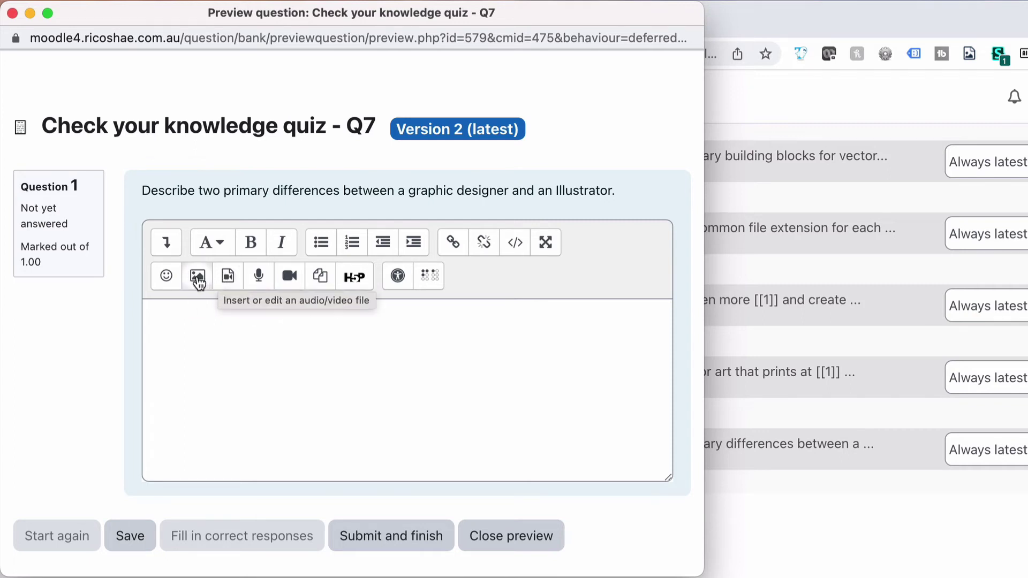
pyautogui.click(349, 320)
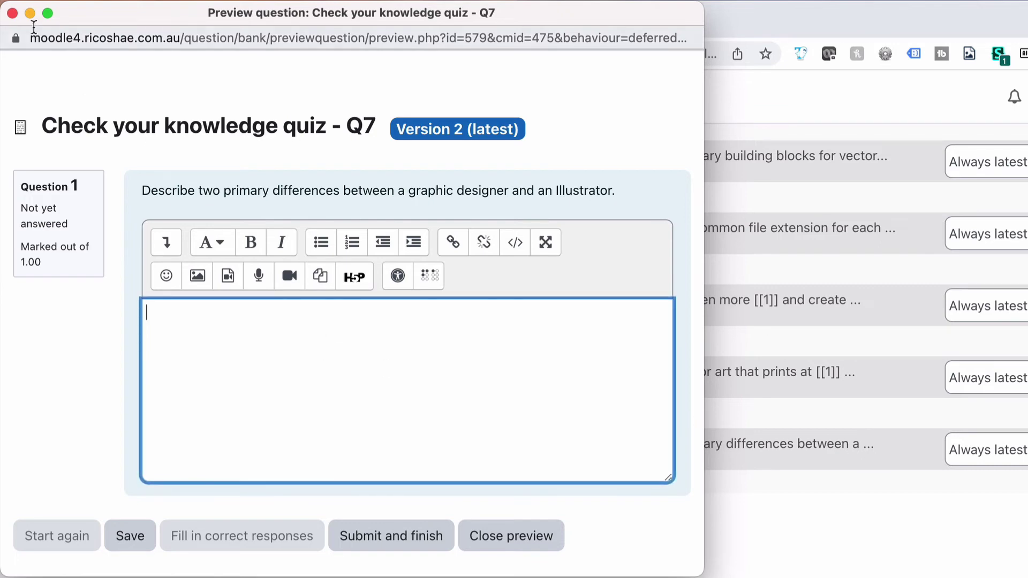
# Edit Q7's Response format to plain HTML editor and save it
pyautogui.click(12, 13)
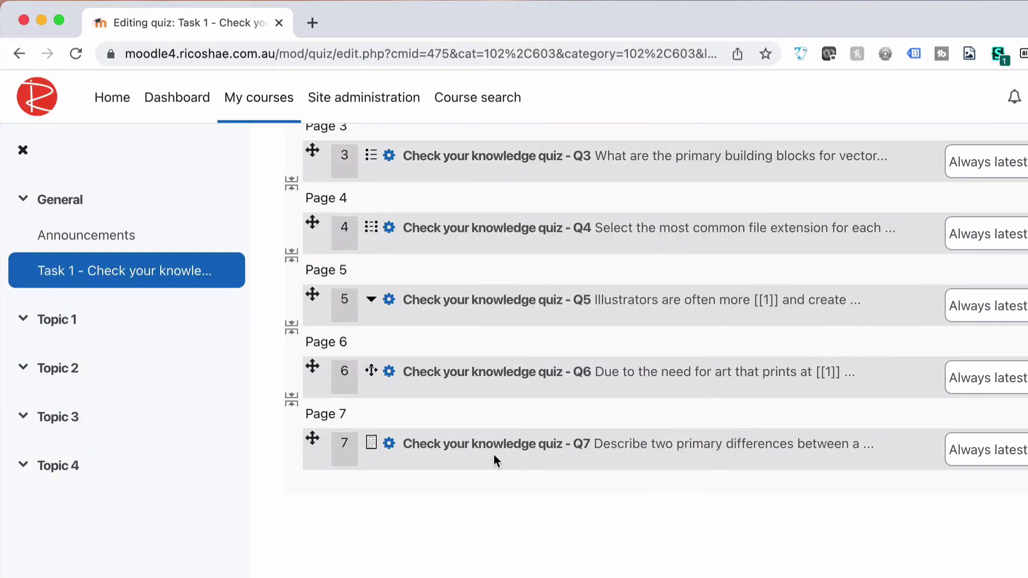
pyautogui.click(391, 444)
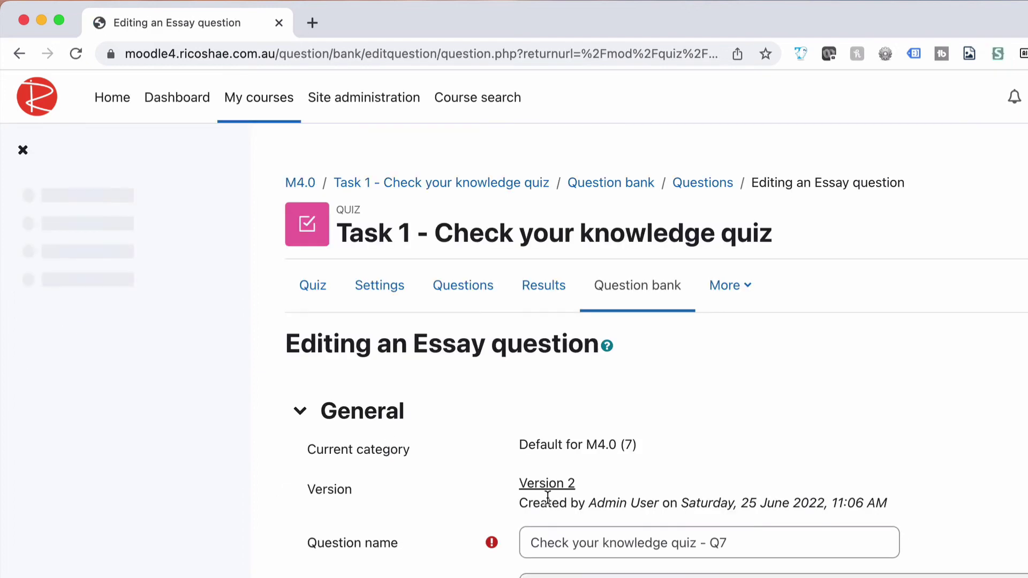
pyautogui.scroll(-10, 546, 494)
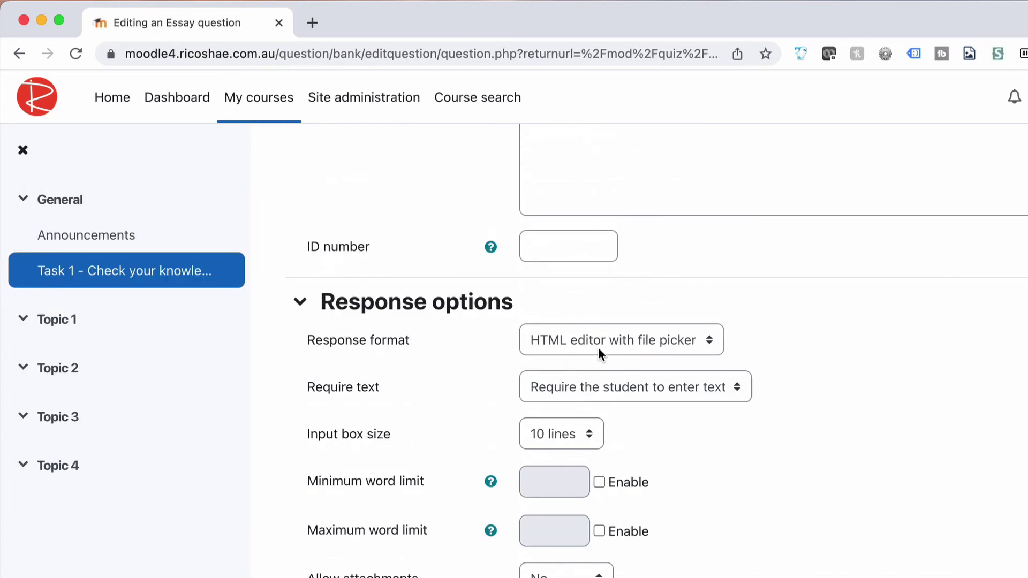
pyautogui.click(600, 346)
pyautogui.click(601, 325)
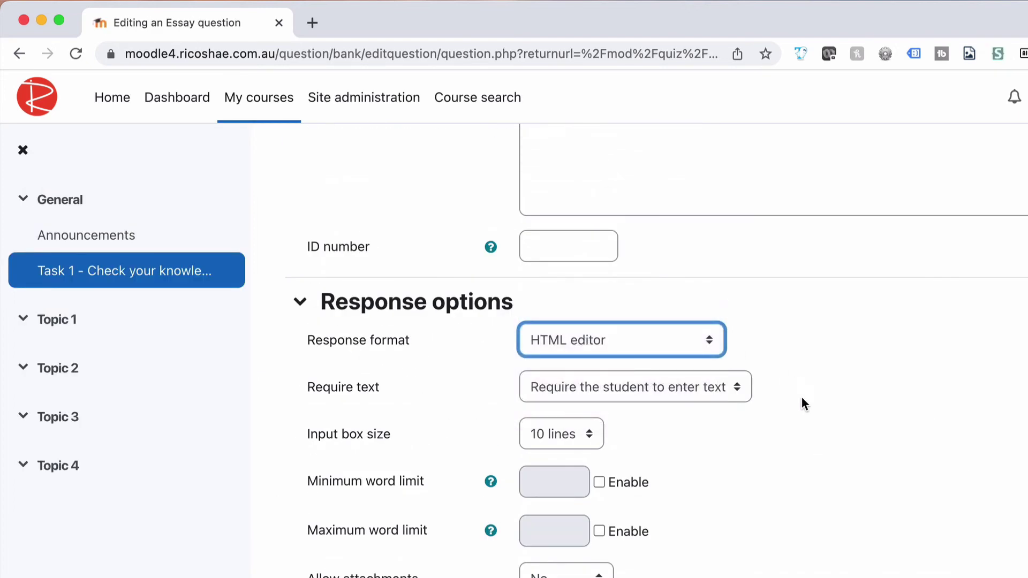
pyautogui.scroll(-6, 802, 405)
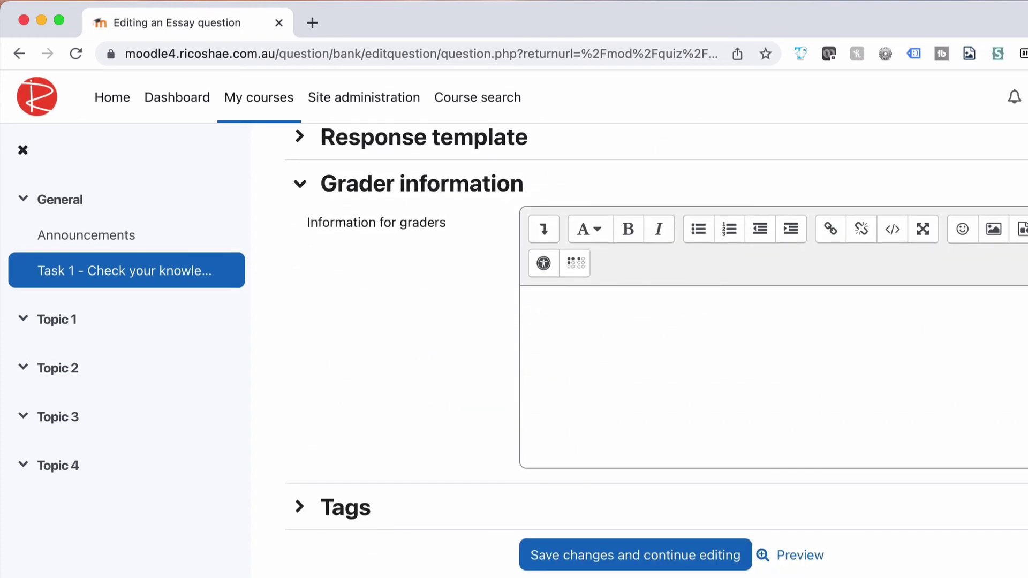
pyautogui.click(787, 554)
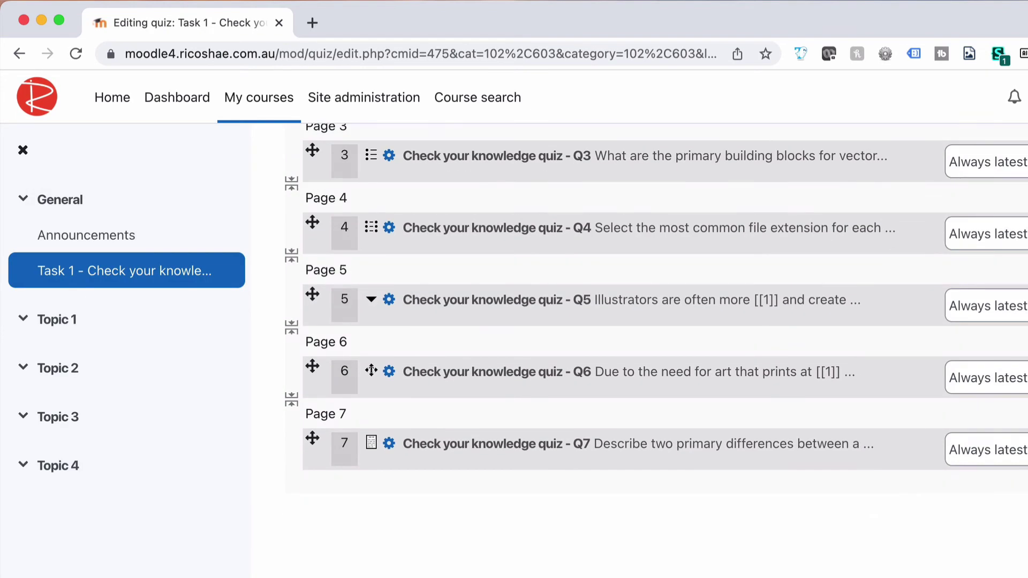
# Preview the updated Q7 and try the Insert image dialog without inserting anything
pyautogui.click(1025, 444)
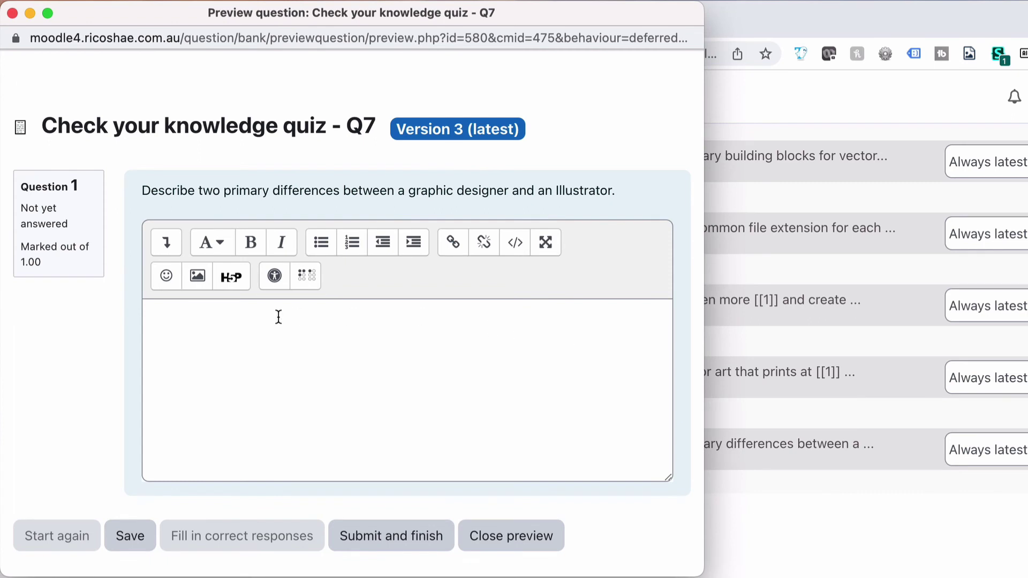
pyautogui.click(196, 277)
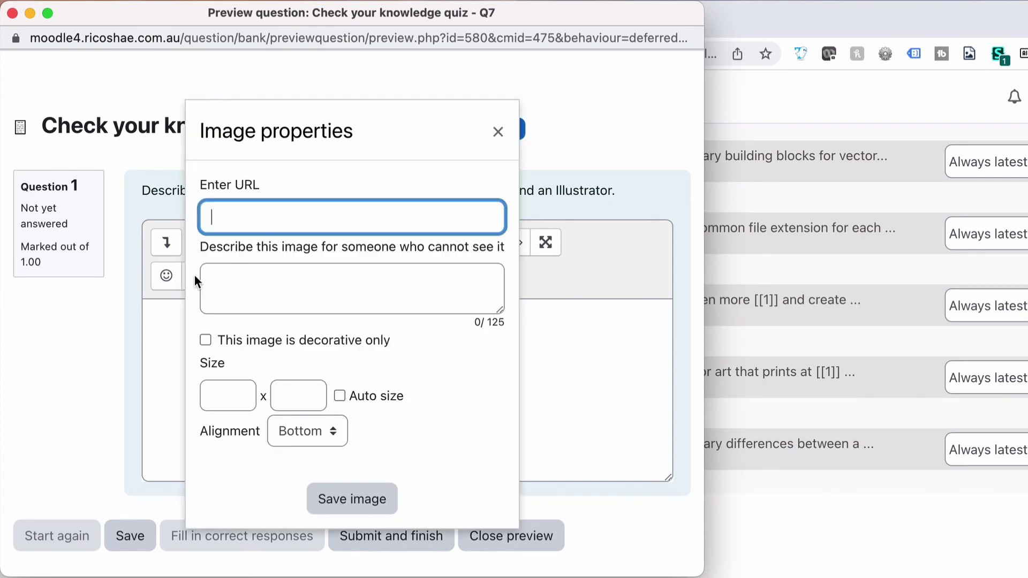
pyautogui.click(232, 213)
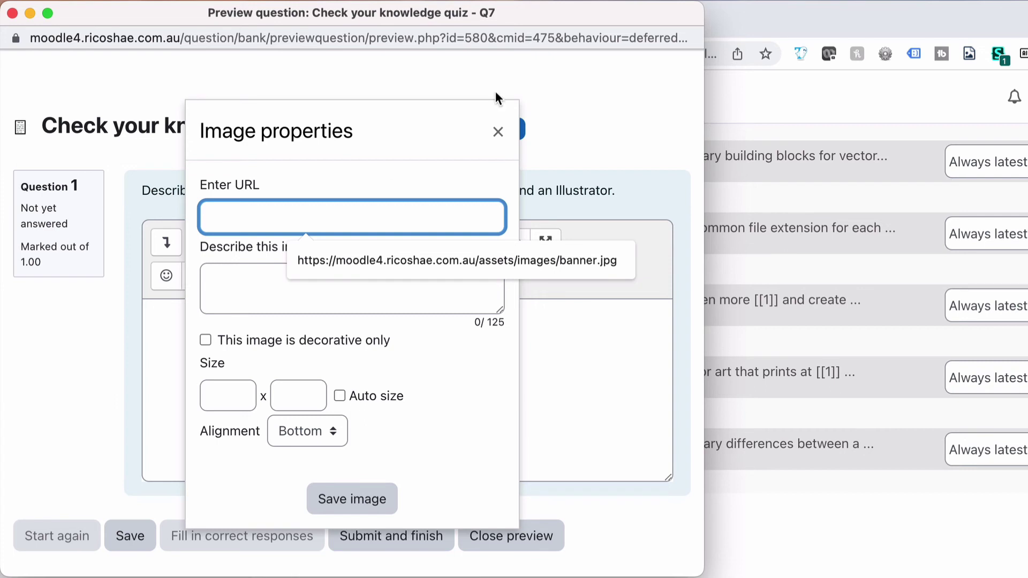
pyautogui.click(498, 131)
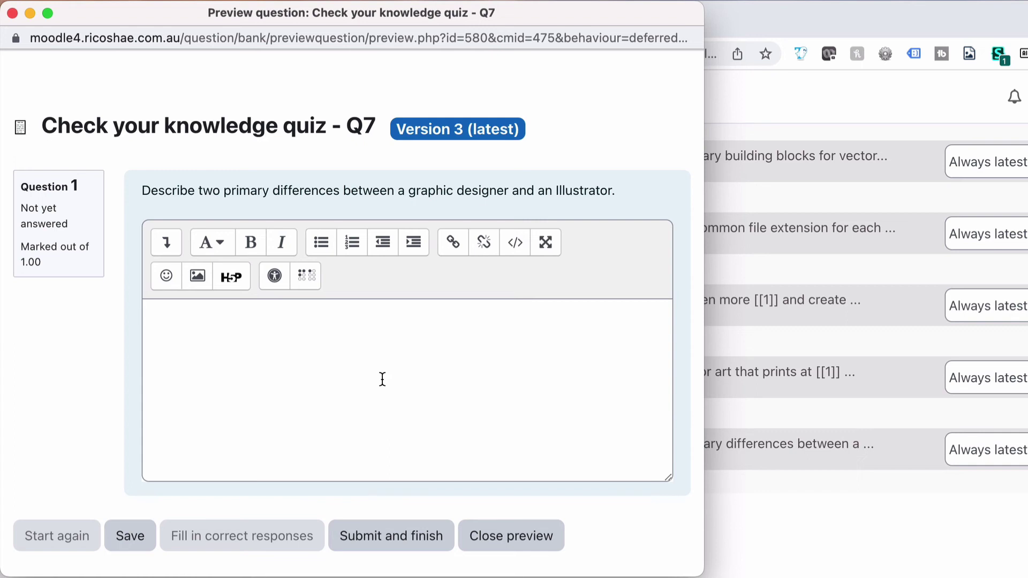
# Edit Q7's Response format to Plain text and save it
pyautogui.click(13, 14)
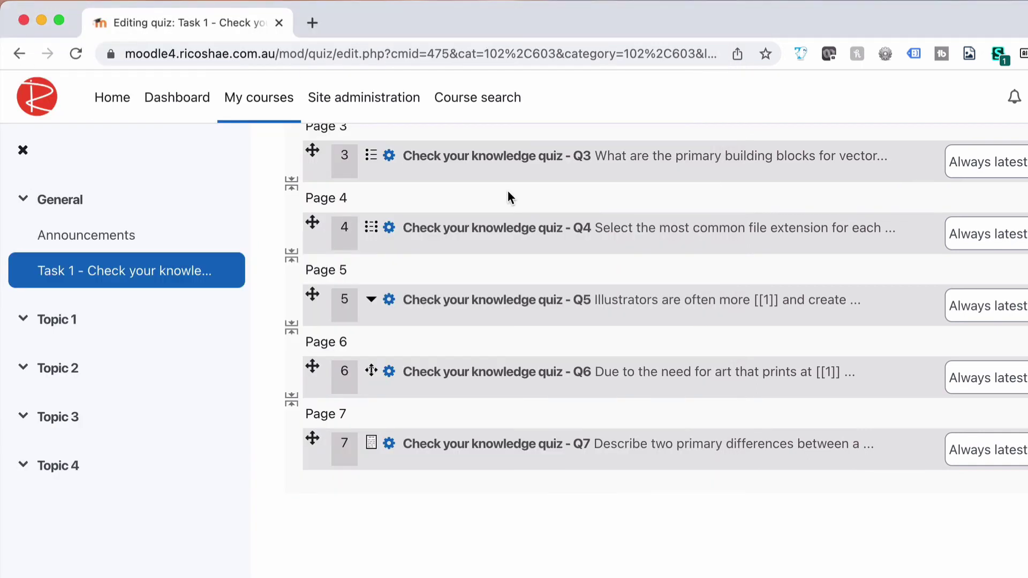
pyautogui.click(389, 447)
pyautogui.scroll(-5, 474, 482)
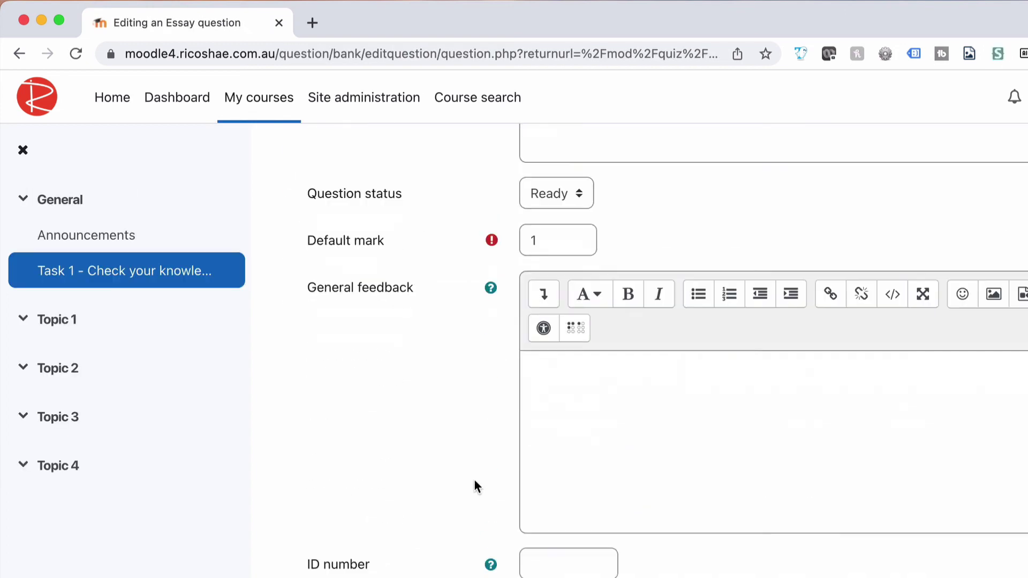
pyautogui.scroll(-3, 473, 483)
pyautogui.click(584, 380)
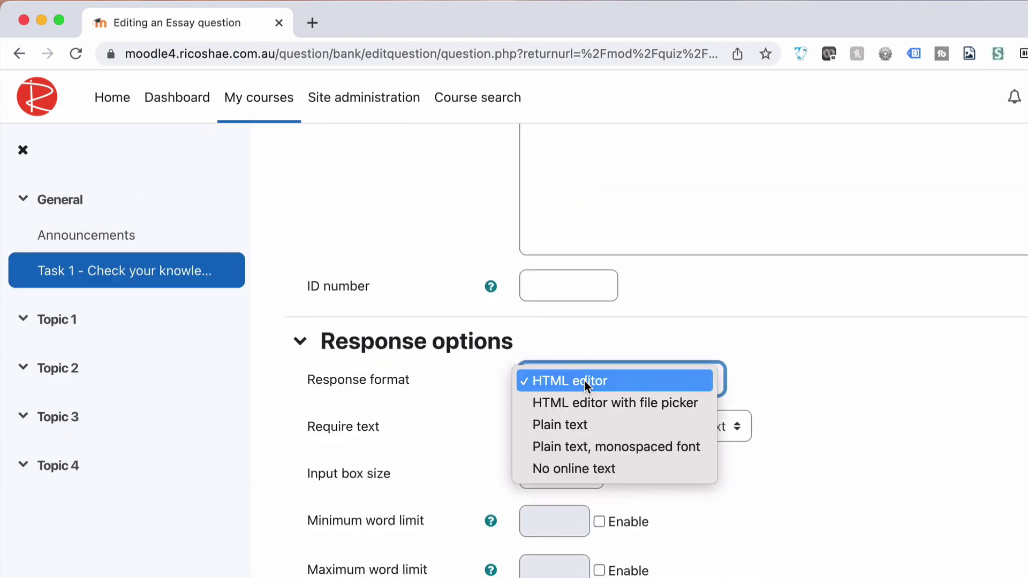
pyautogui.click(586, 422)
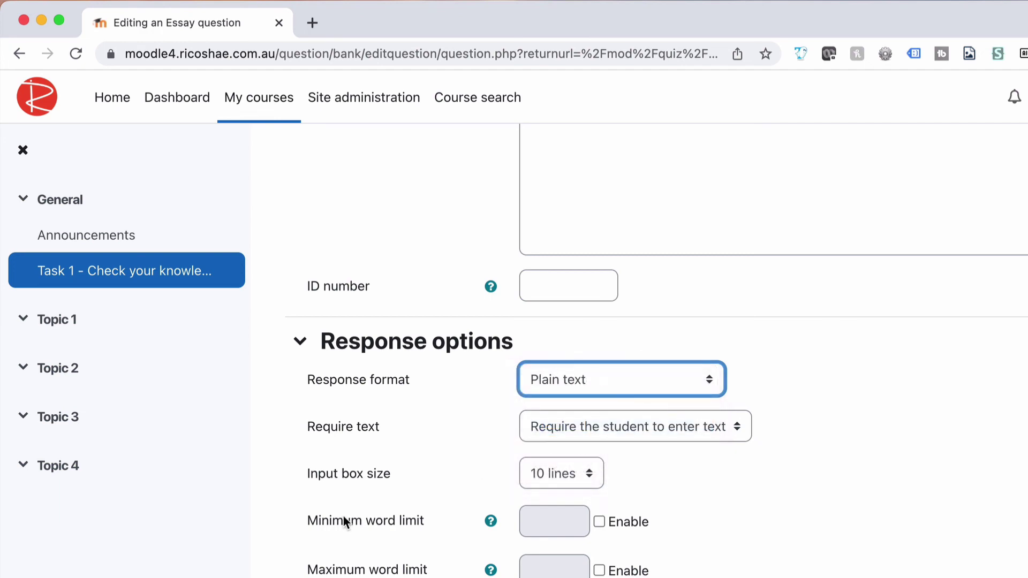
pyautogui.scroll(-7, 344, 517)
pyautogui.scroll(-2, 343, 523)
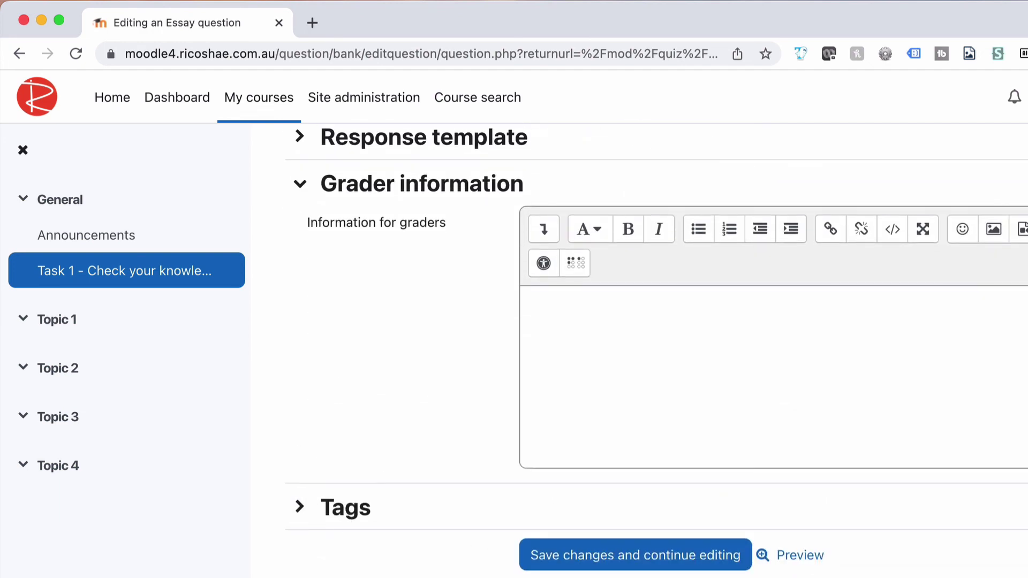
pyautogui.click(635, 554)
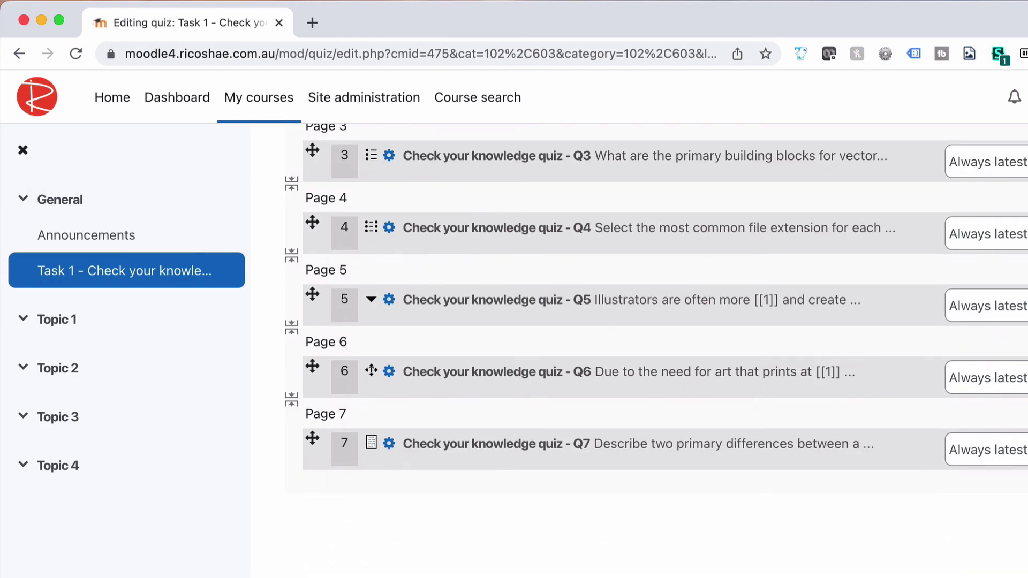
pyautogui.click(253, 271)
pyautogui.write('sfasd asd sd')
pyautogui.press('Return')
pyautogui.write('Asd aS')
pyautogui.press('Return')
pyautogui.press('Return')
pyautogui.press('Return')
pyautogui.write('asdaSD Asd aSD a')
pyautogui.press('Return')
pyautogui.press('Return')
pyautogui.write('aSD asd as')
pyautogui.press('Return')
pyautogui.write('D')
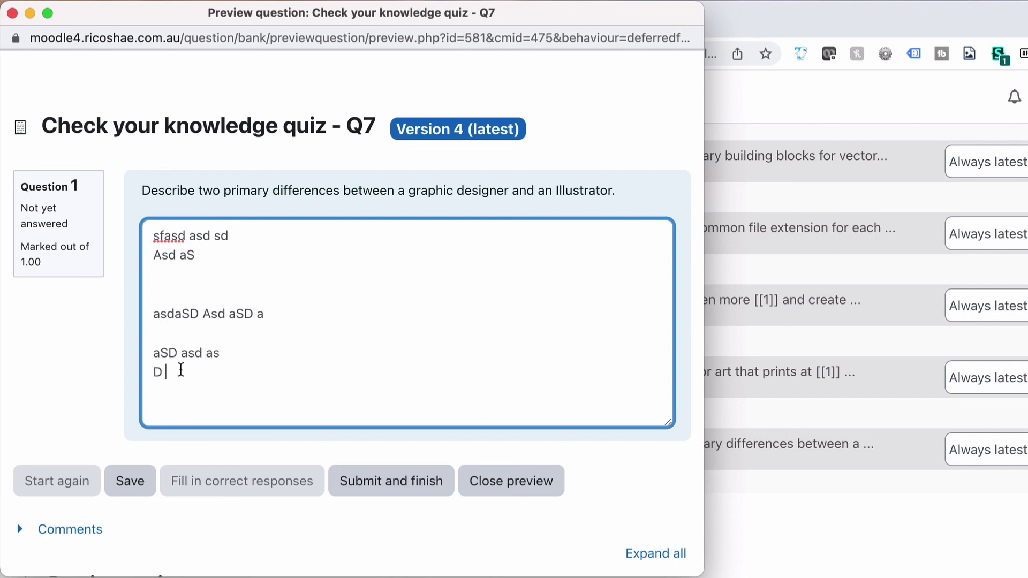
pyautogui.moveTo(179, 370); pyautogui.dragTo(151, 235)
pyautogui.press('BackSpace')
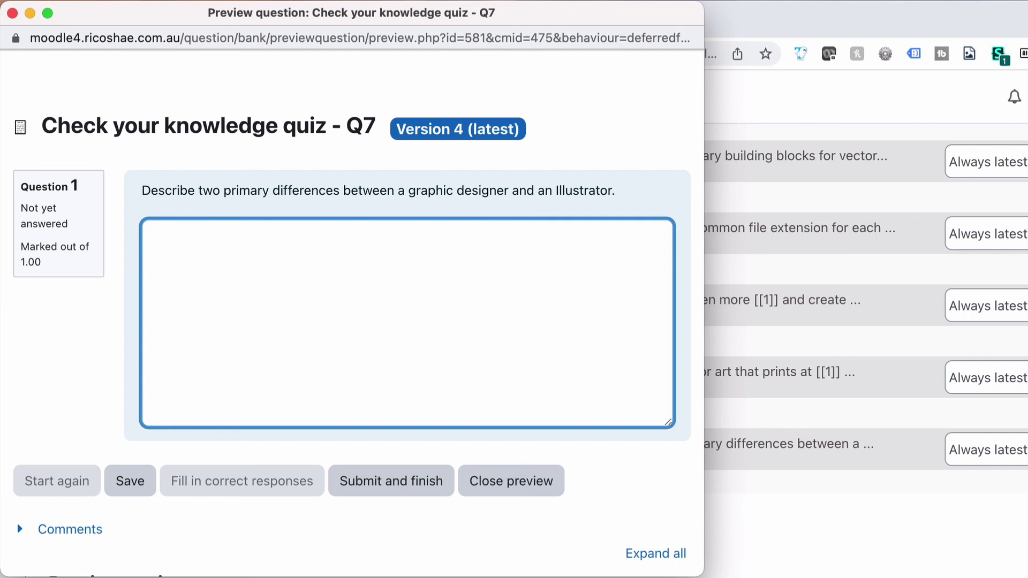
pyautogui.press('super+w')
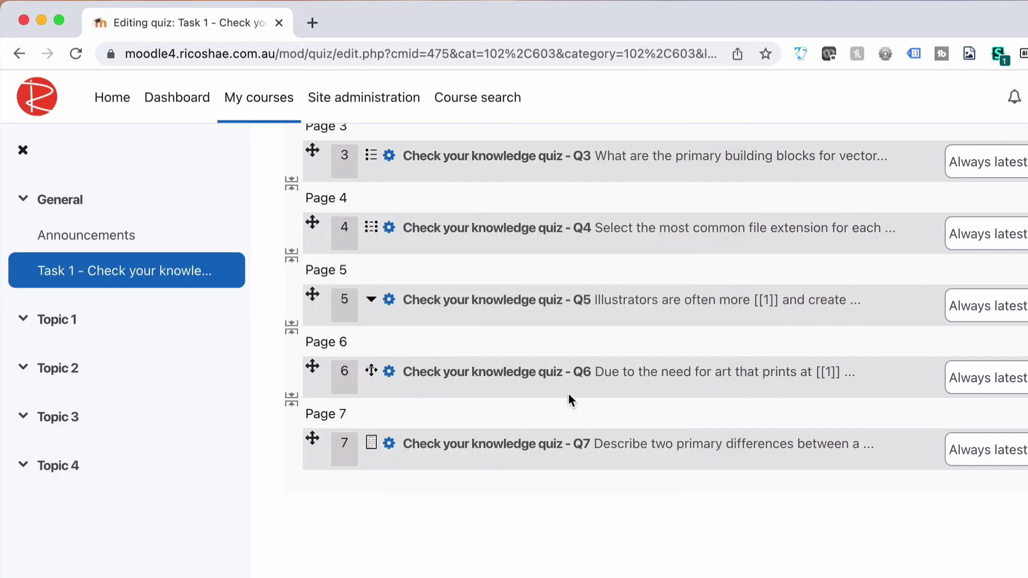